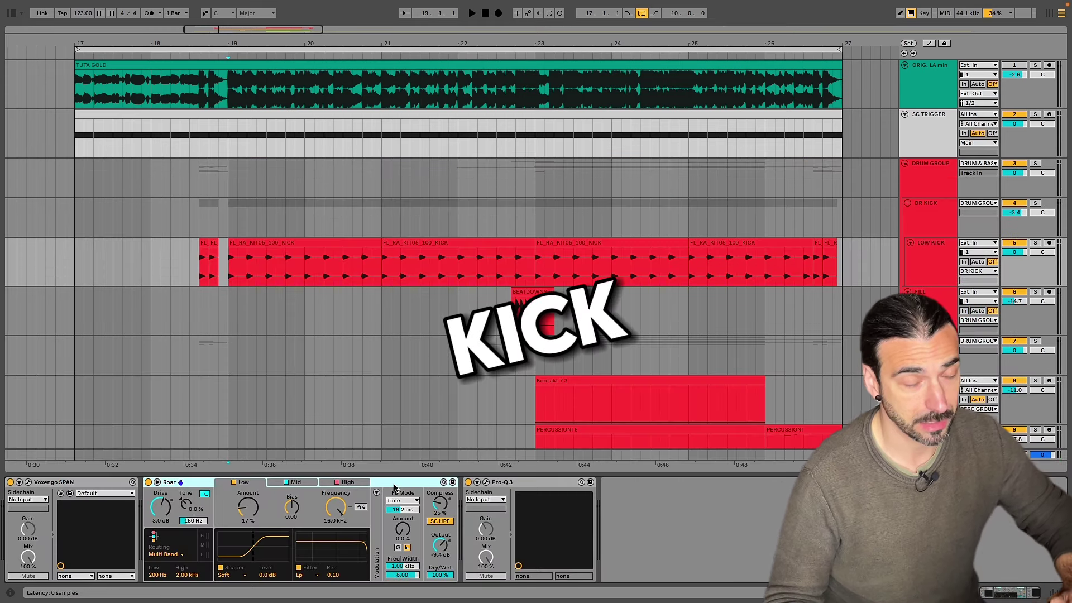
- Inspect the Pro-Q 3 curve on the LOW KICK track and listen to the kick from bar 19
click(482, 485)
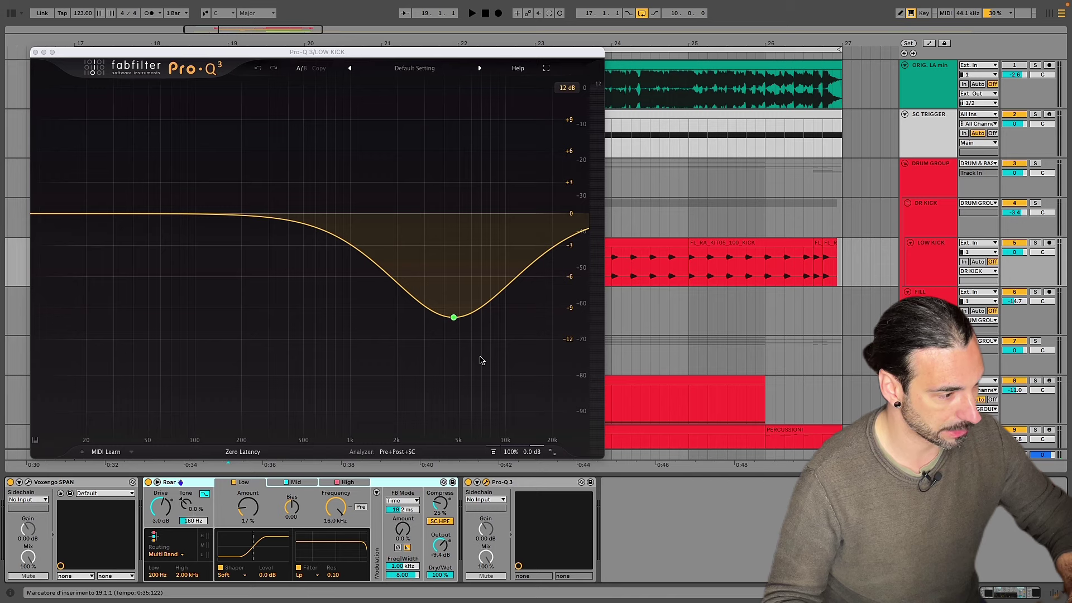
click(485, 482)
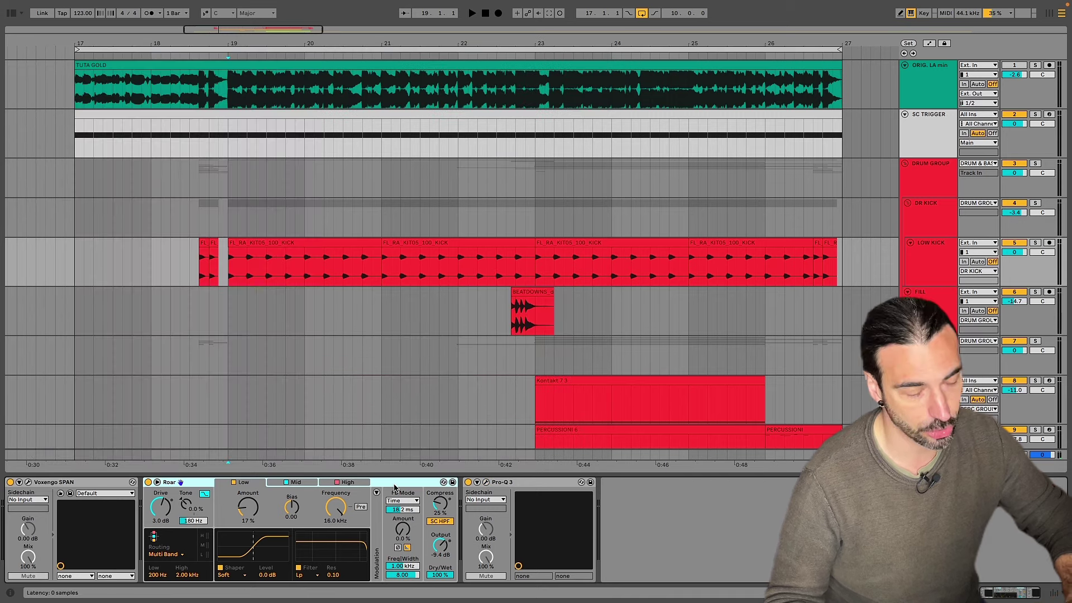
key(space)
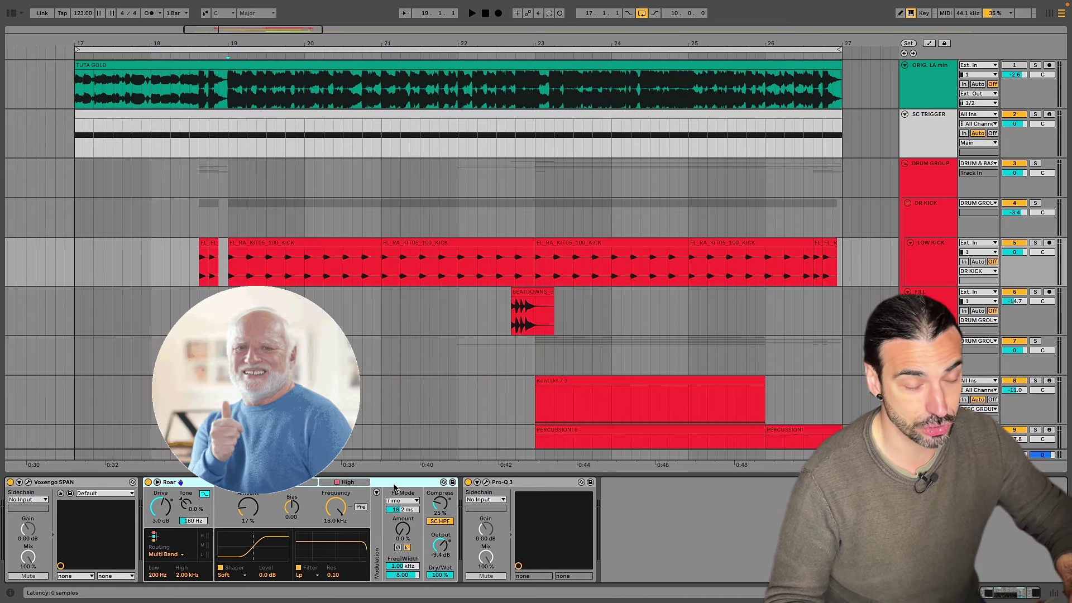
key(space)
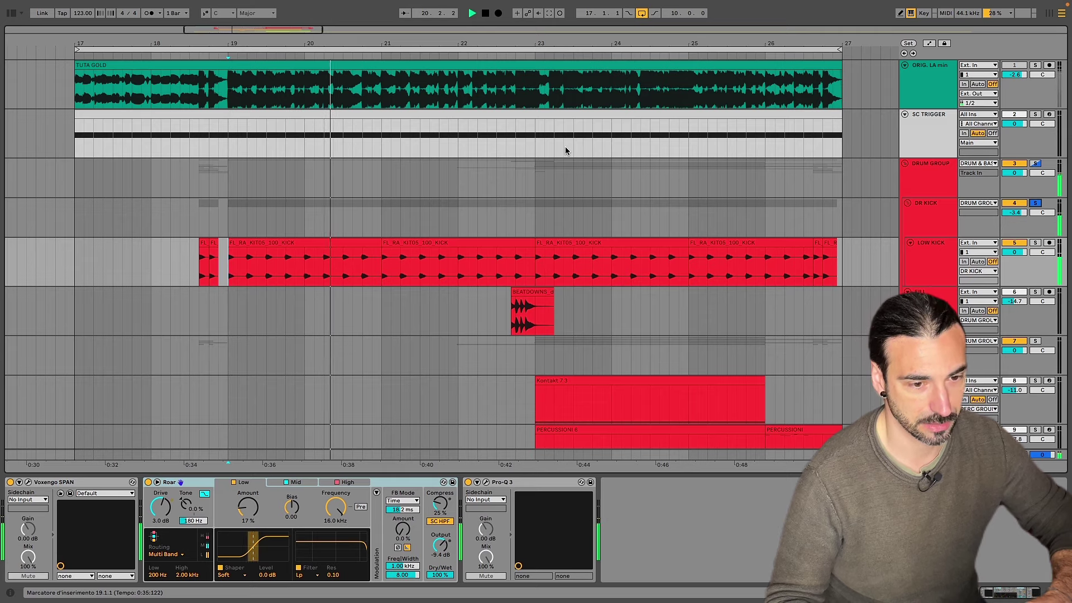
key(space)
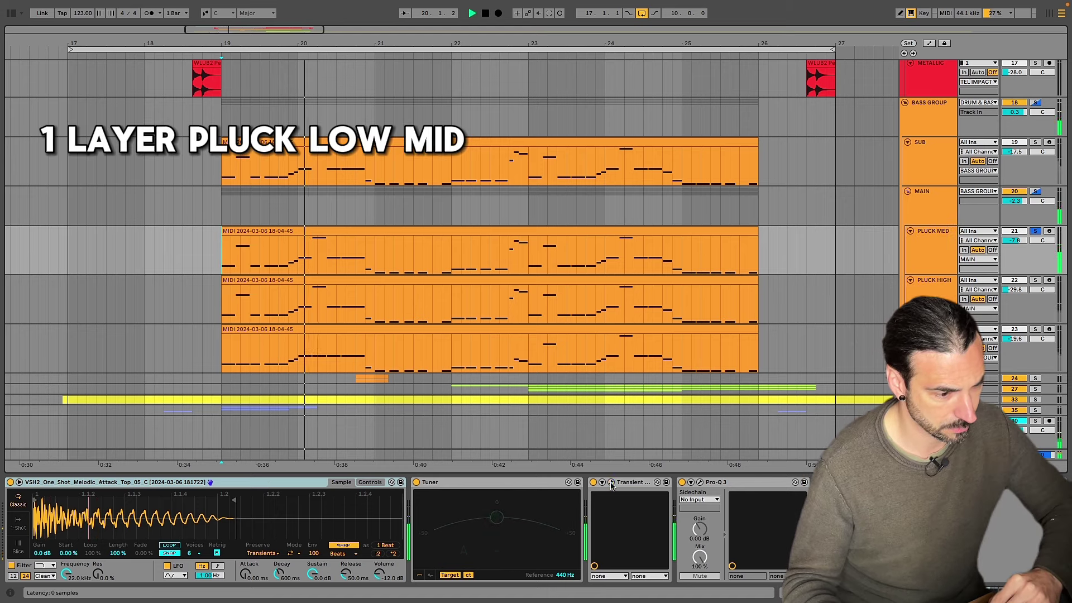
- Check the transient plugin on PLUCK MED and the Spire synth on HIGH BASS, and listen to the soloed bass layers
click(611, 482)
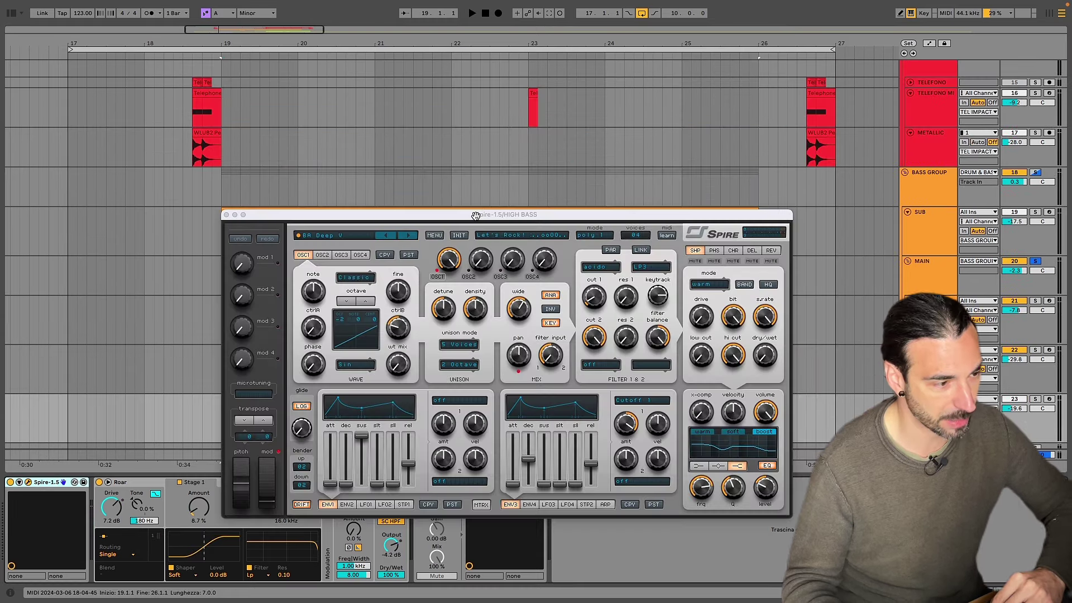
key(super+alt+p)
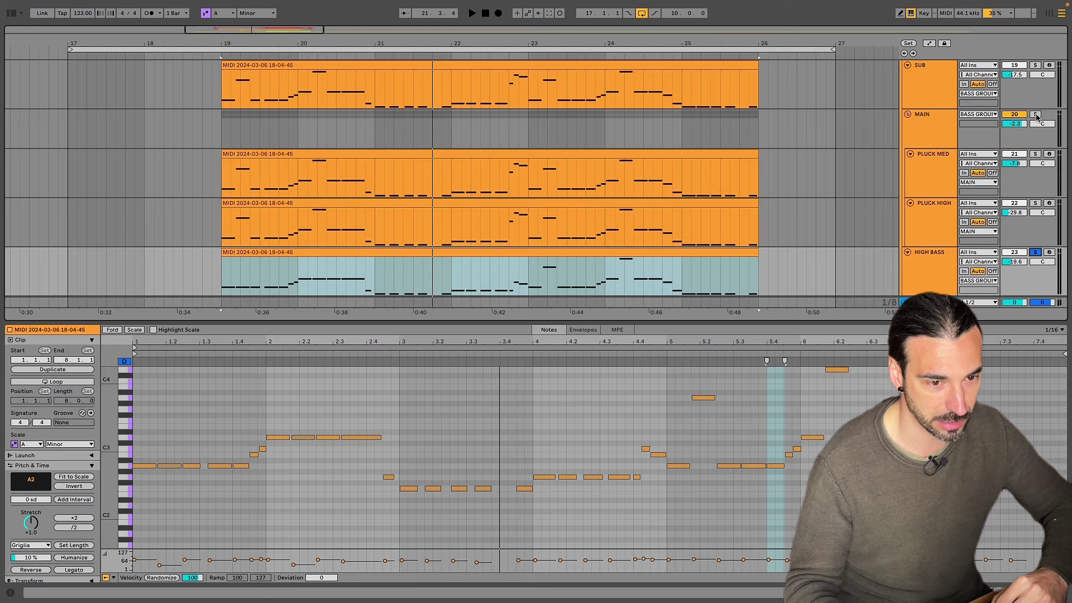
key(space)
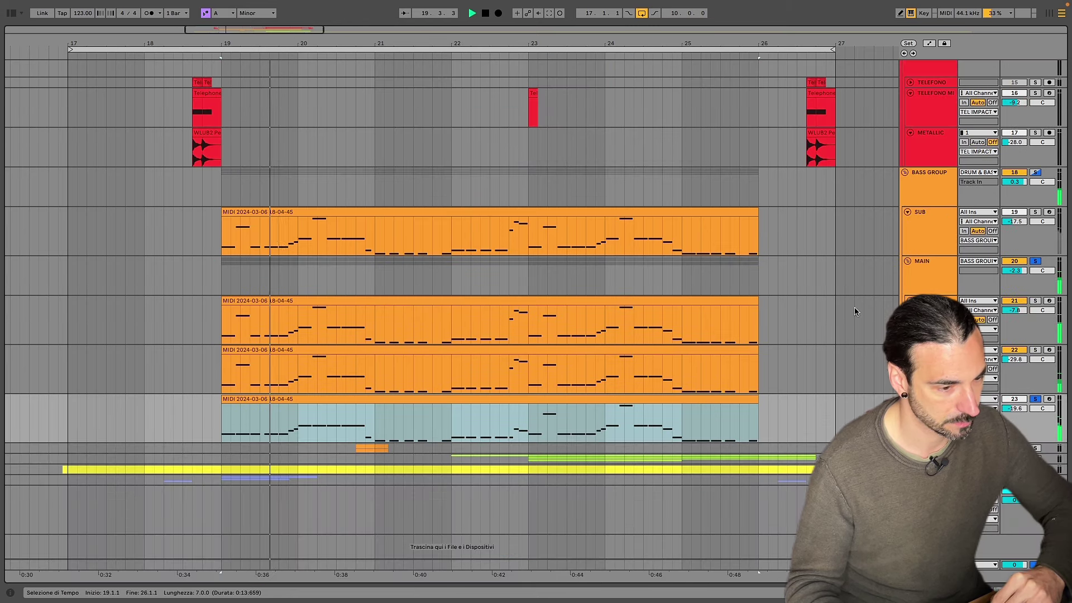
- Inspect the Pro-Q 3 equalizer curve on the MAIN bass group and close its window
click(934, 278)
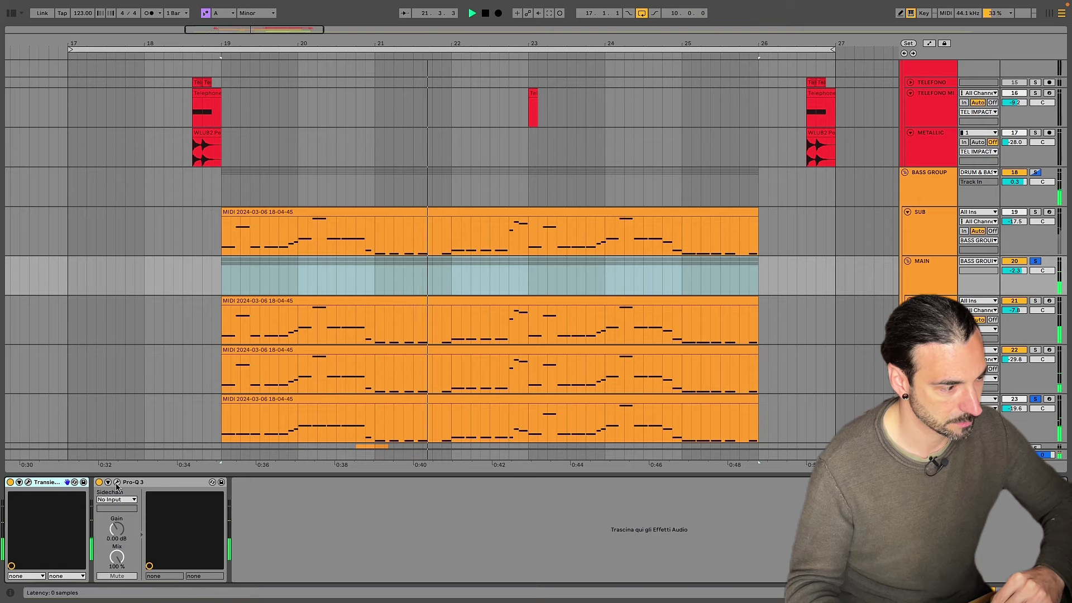
click(117, 482)
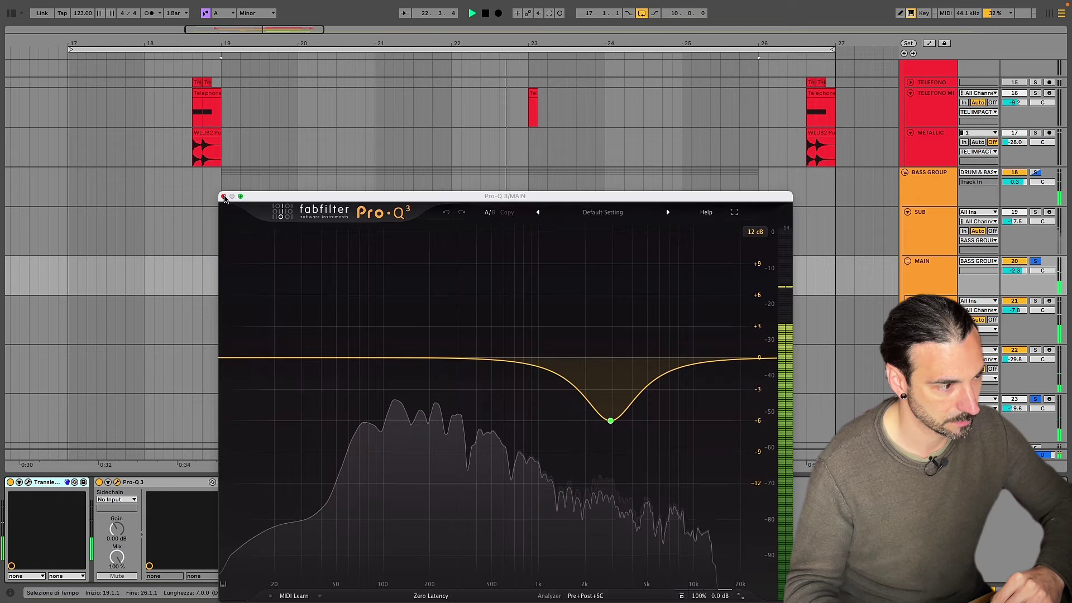
click(224, 196)
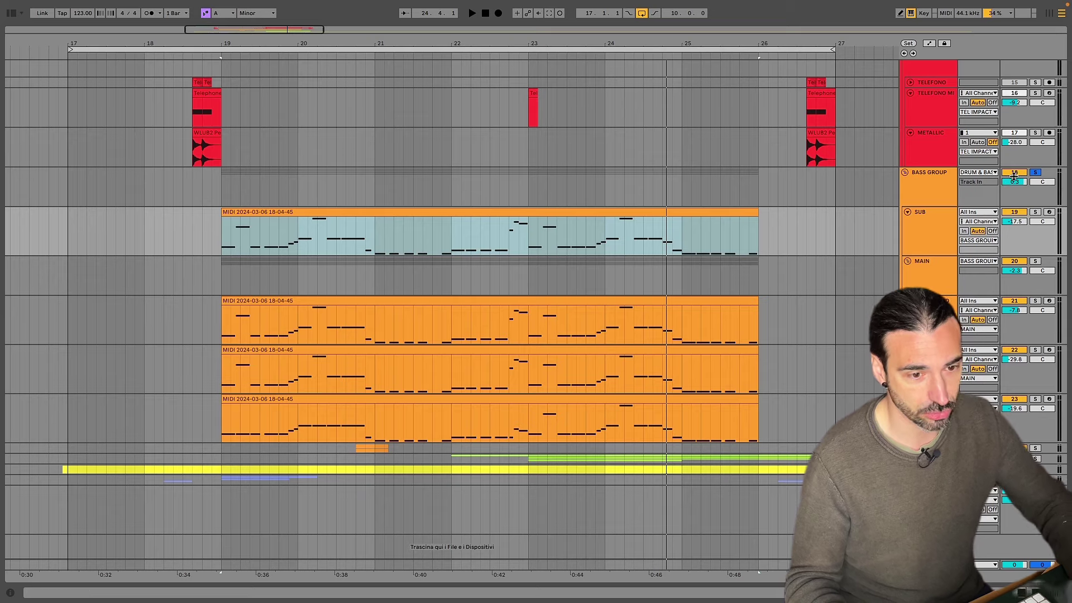
- Listen to the DRUM GROUP kick and the BASS GROUP together from bar 19 while reviewing their clips
scroll(1031, 176, up, 2)
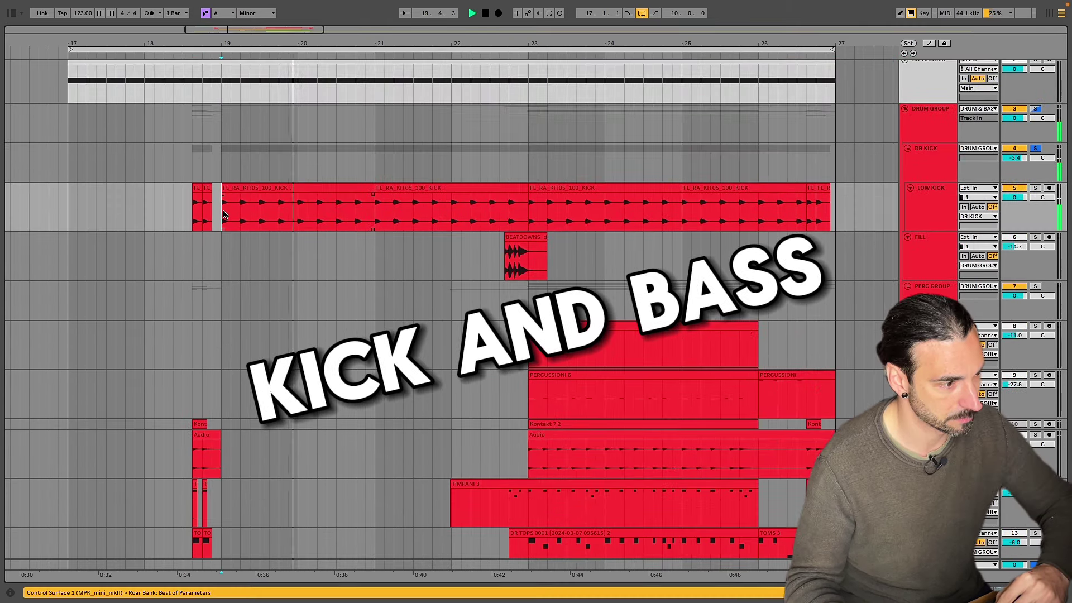
scroll(224, 259, down, 10)
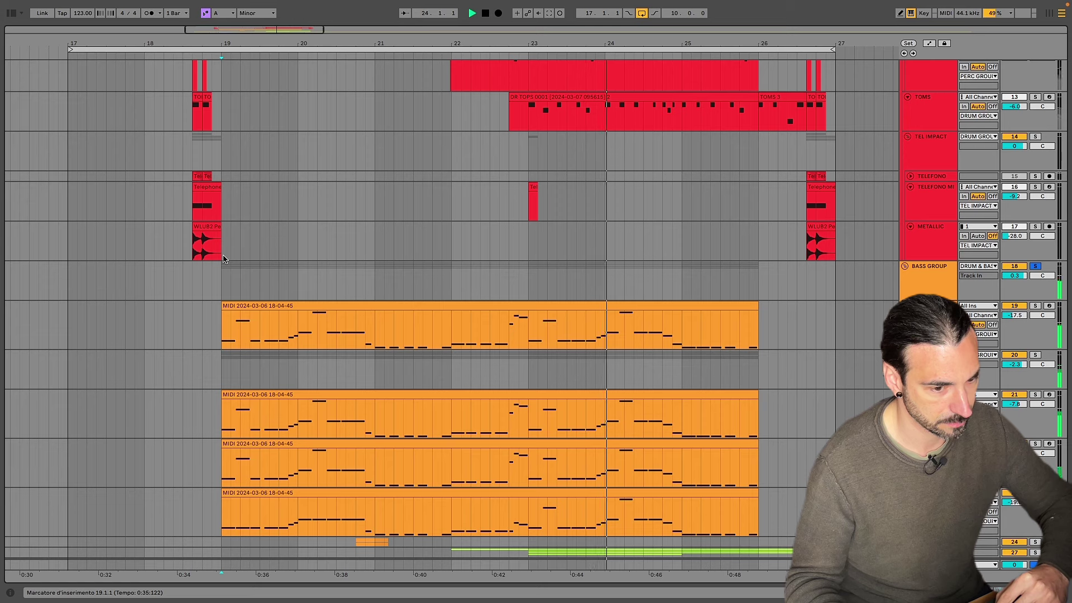
scroll(224, 258, down, 3)
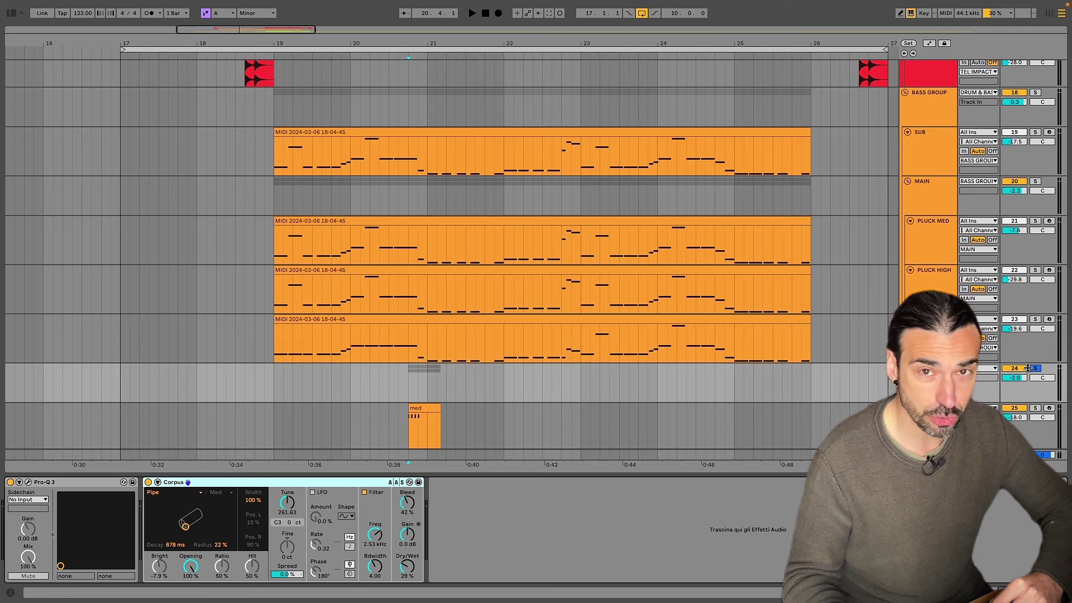
- Play the soloed Corpus group below HIGH BASS from bar 20.4 and bring the percussion tracks into view
key(space)
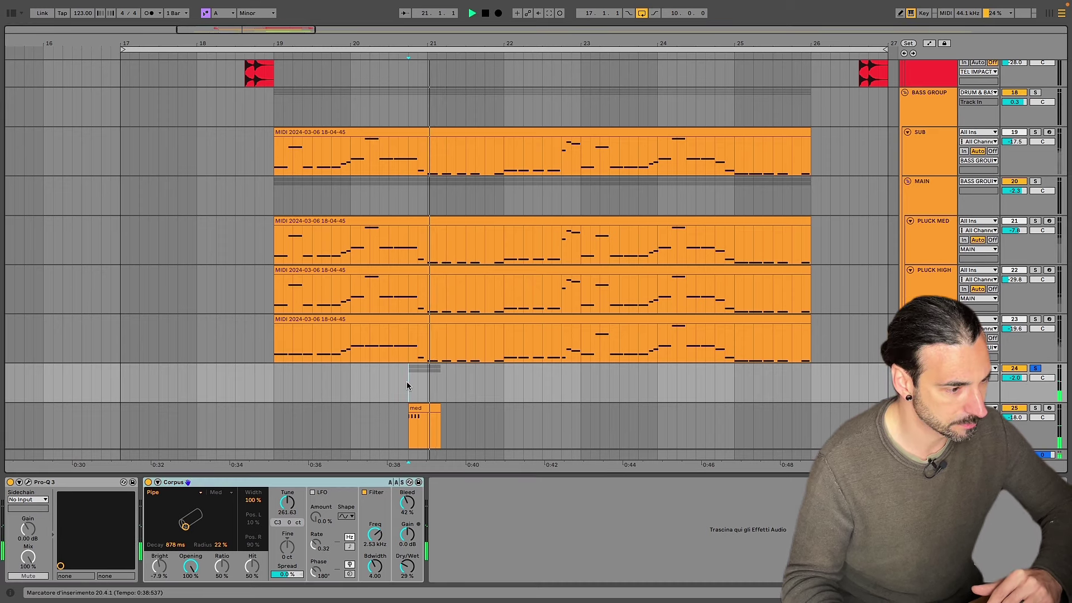
scroll(1033, 167, up, 3)
scroll(1033, 166, down, 5)
scroll(396, 340, up, 2)
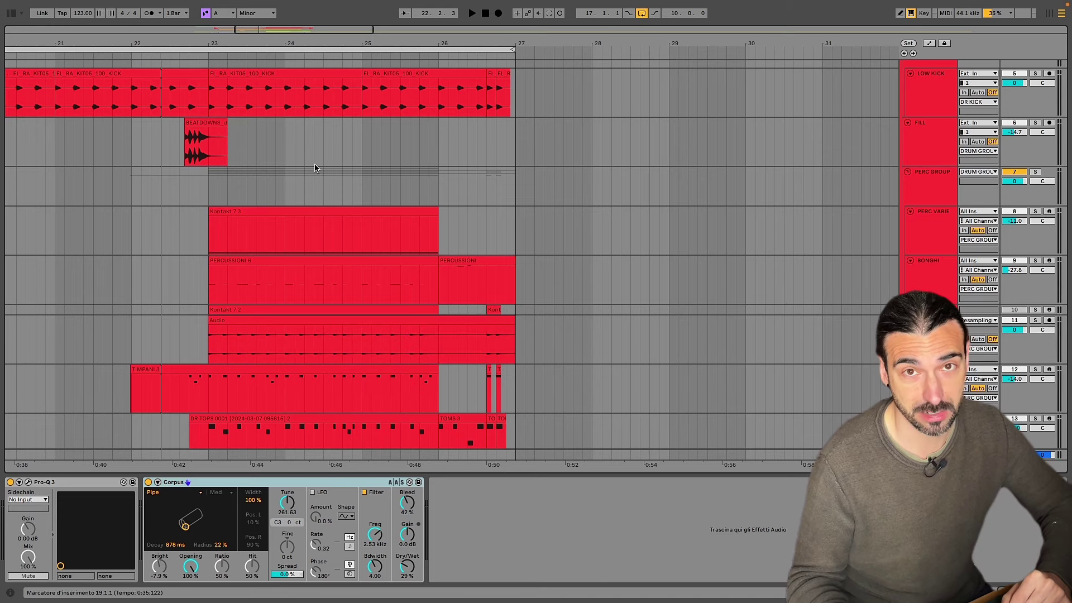
- View the Hand Claps and Cajon patterns in the Session Percussionist instrument on the PERC VARIE track
scroll(306, 219, right, 1)
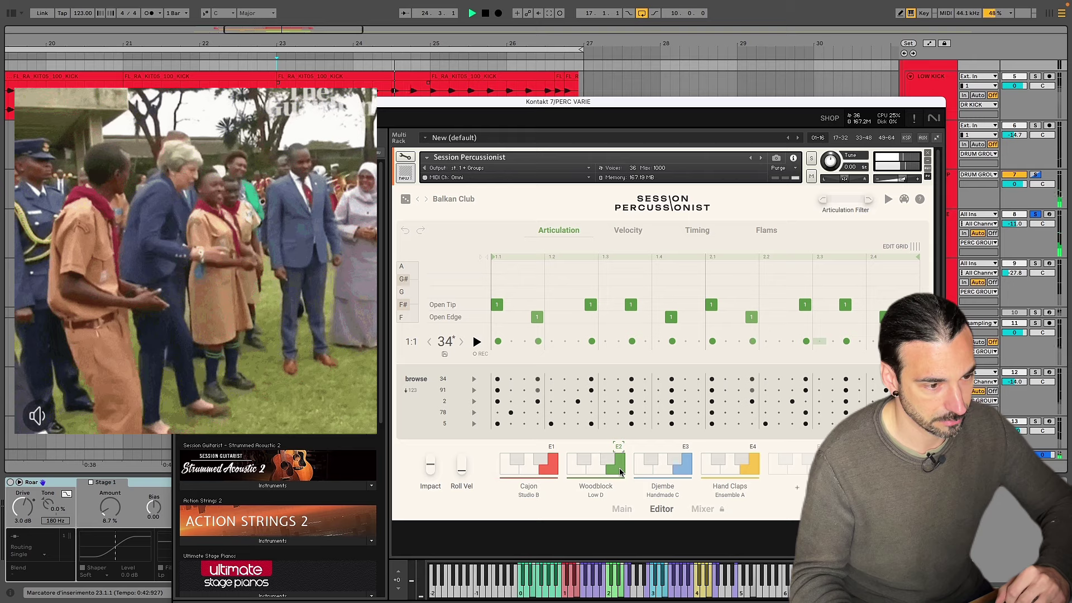
click(748, 470)
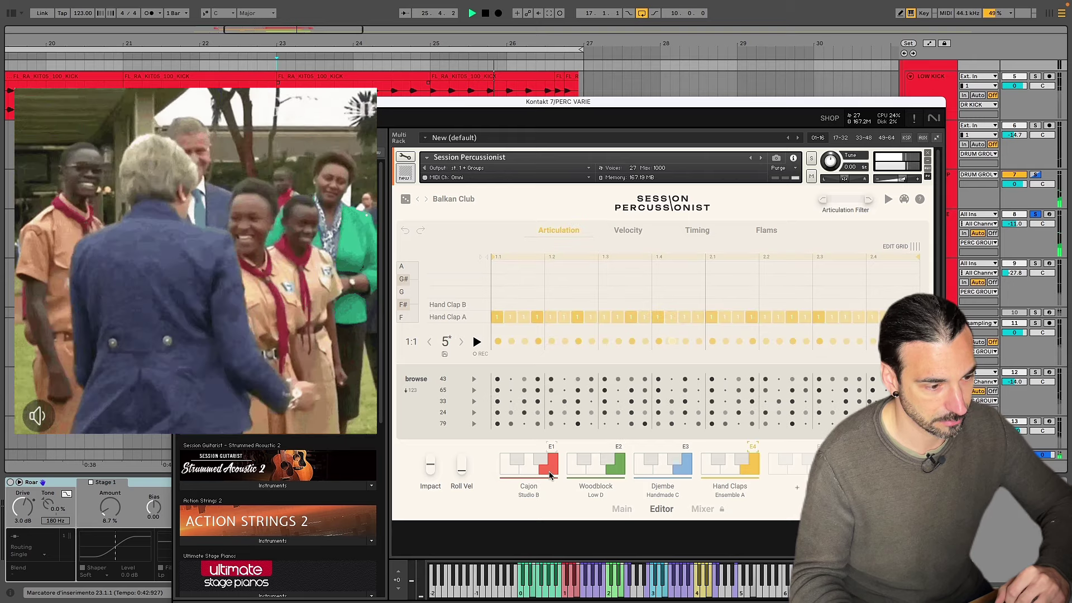
click(546, 472)
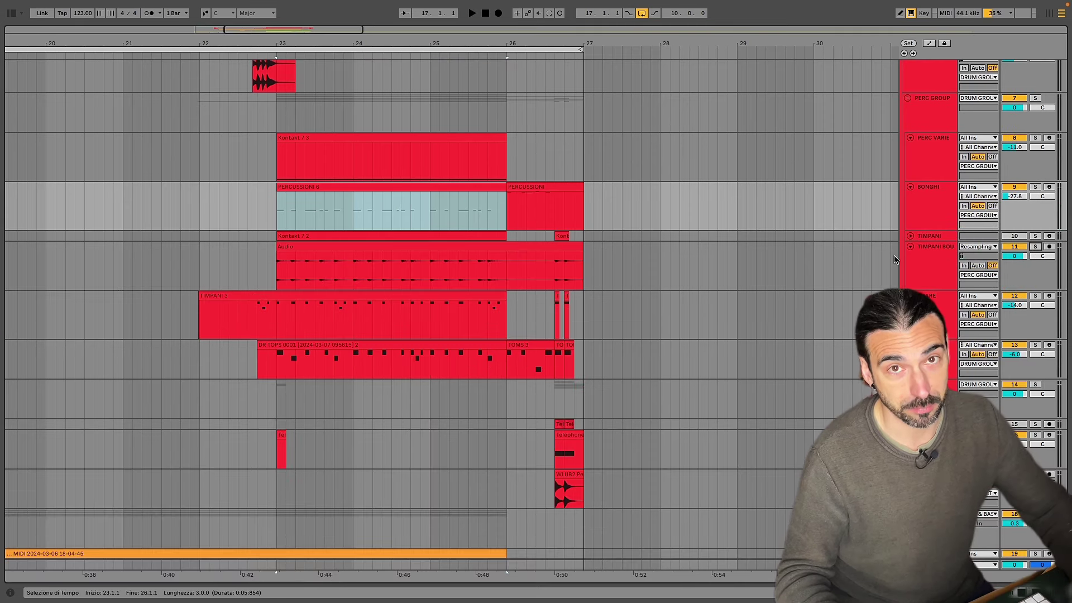
- Unfold the TIMPANI track and view the Action Strikes Giant Drums patch in its Kontakt 7 instrument
click(925, 262)
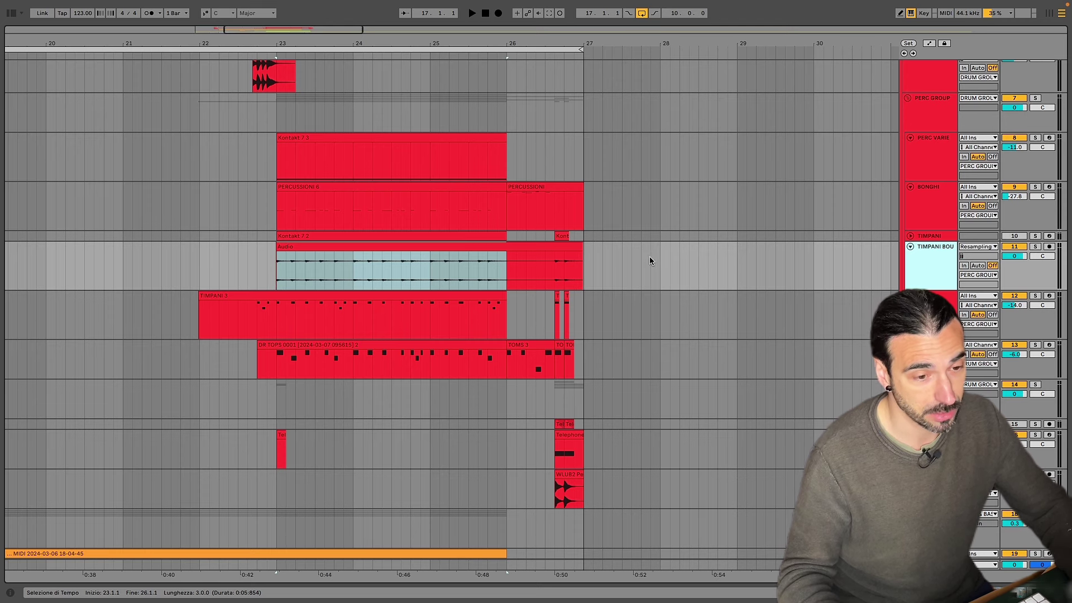
click(910, 236)
click(930, 241)
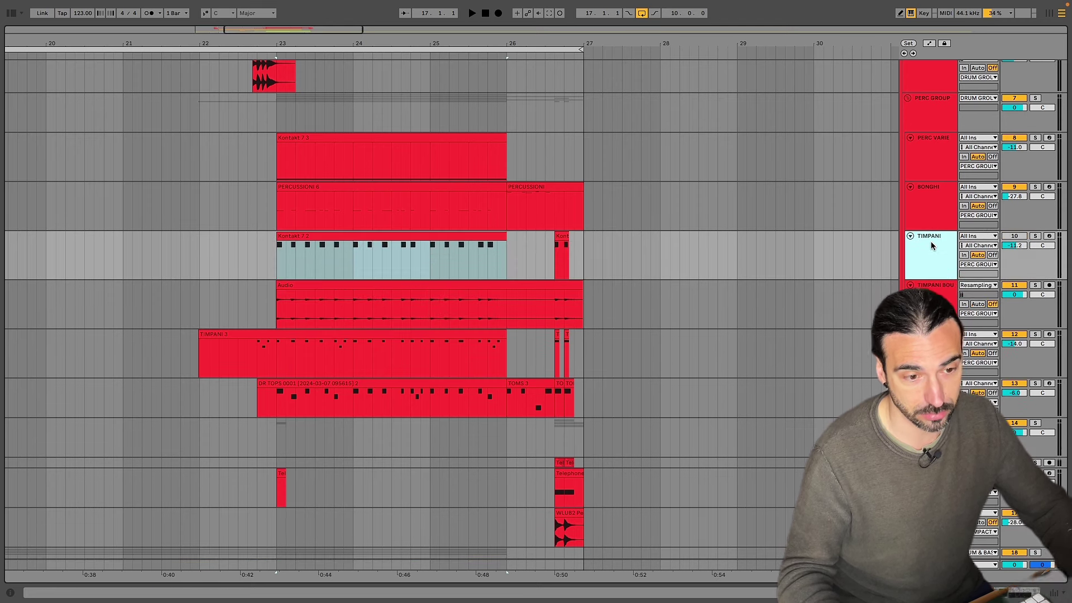
key(shift+Tab)
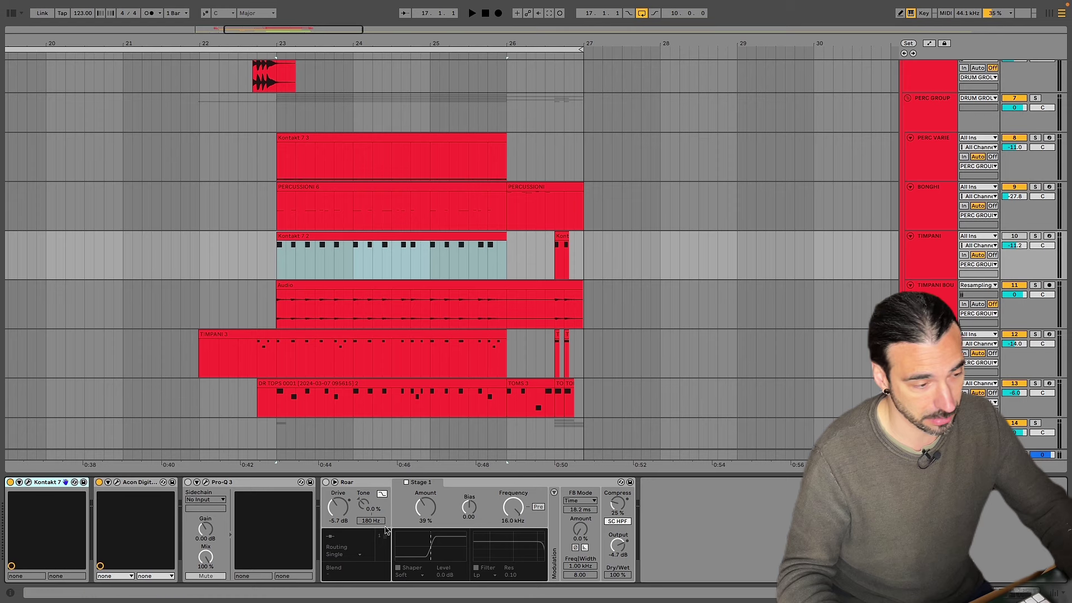
click(29, 483)
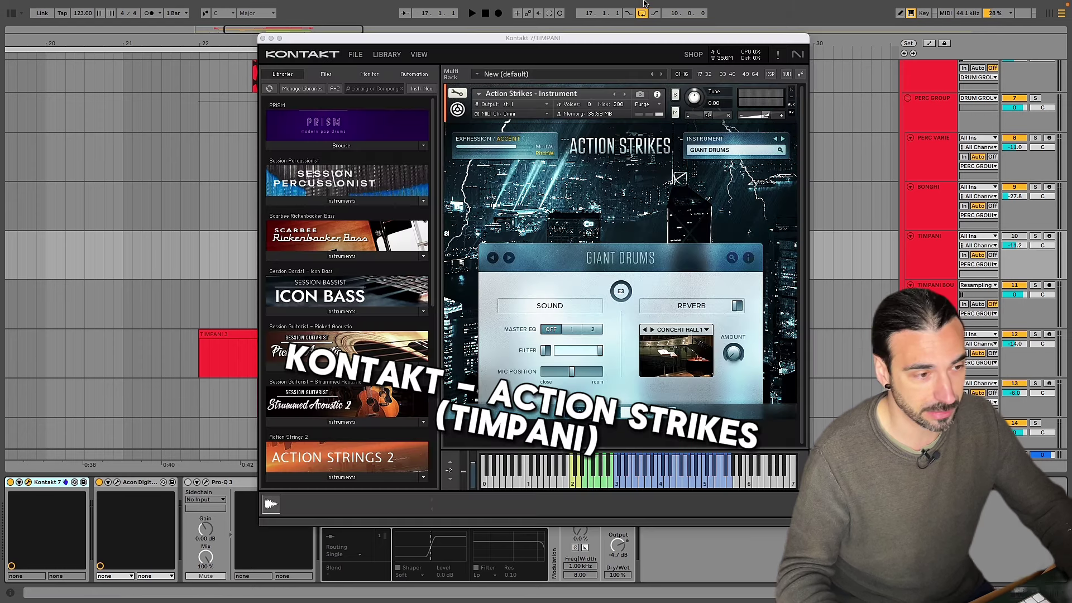
drag(575, 45, 566, 52)
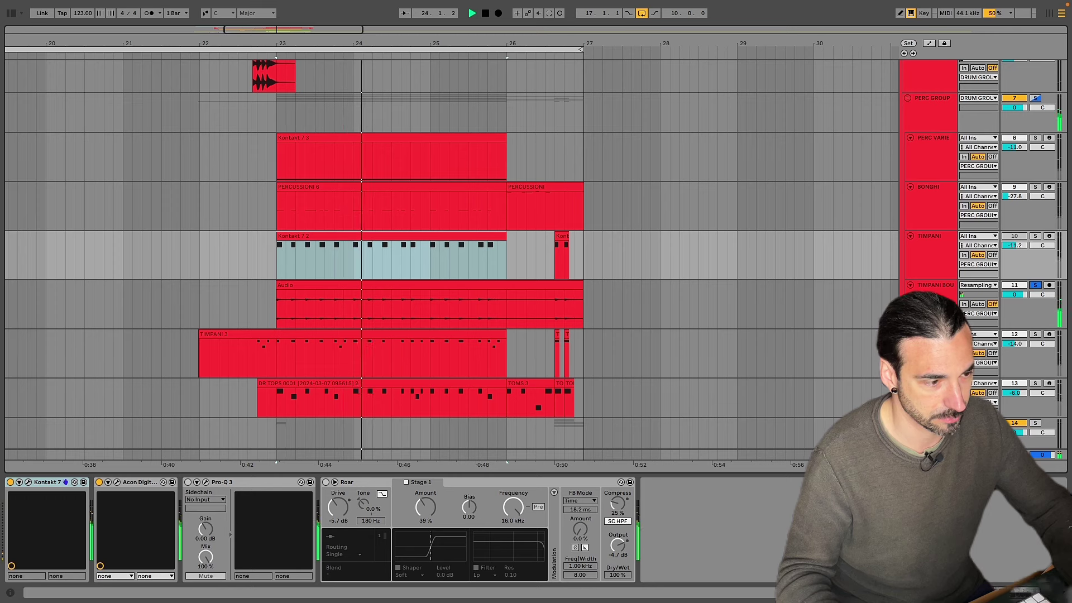
- Stop playback and inspect the Pro-Q 3 curve on the TIMPANI BOUNCE track
key(Down)
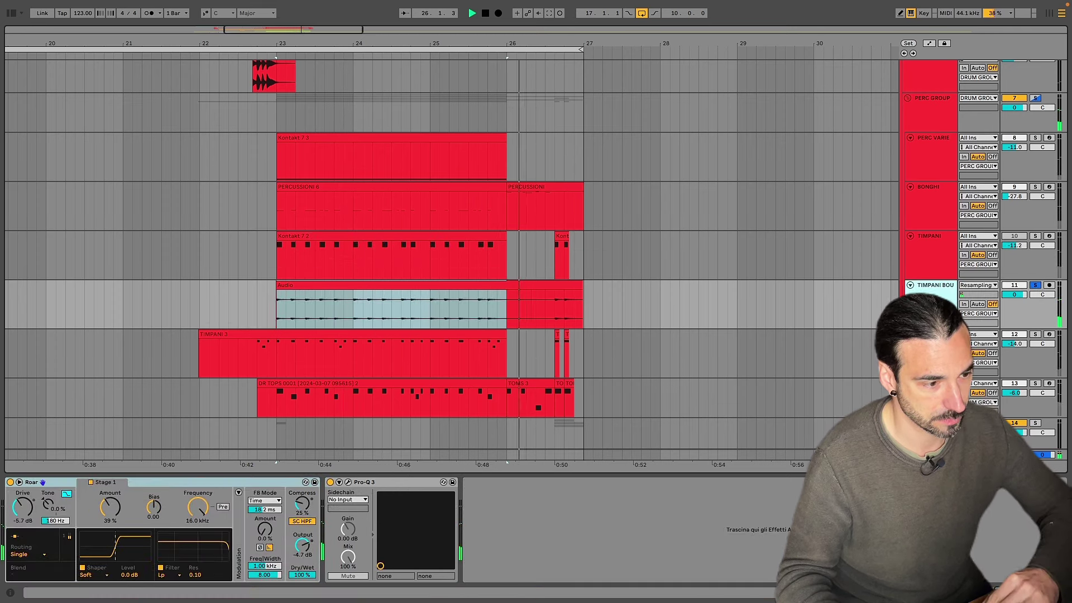
key(space)
click(349, 483)
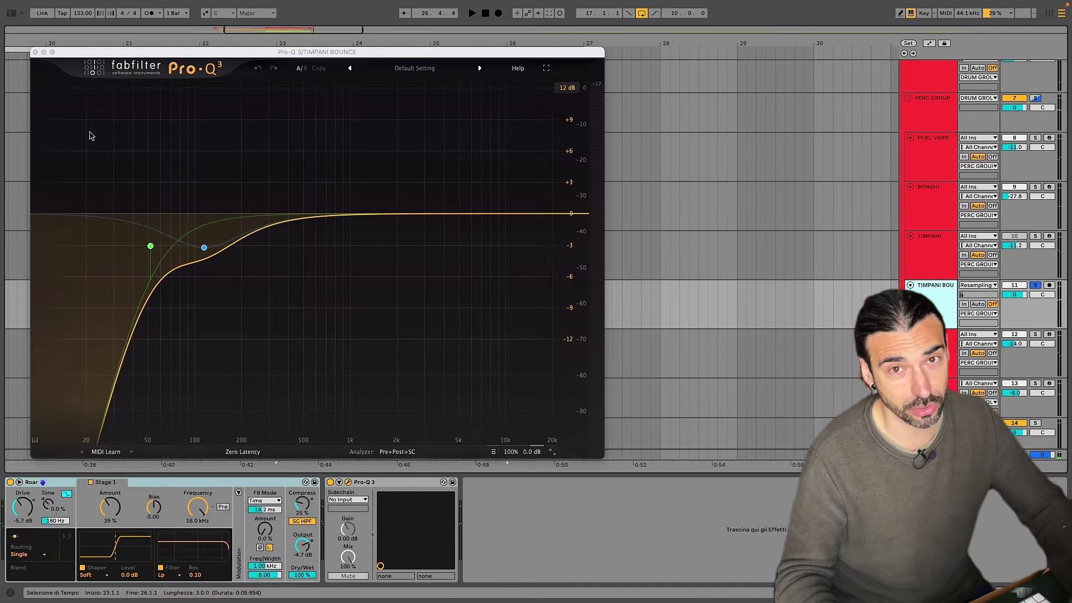
click(36, 52)
- Solo the SNARE track, show its devices and play it from bar 23
scroll(582, 242, down, 2)
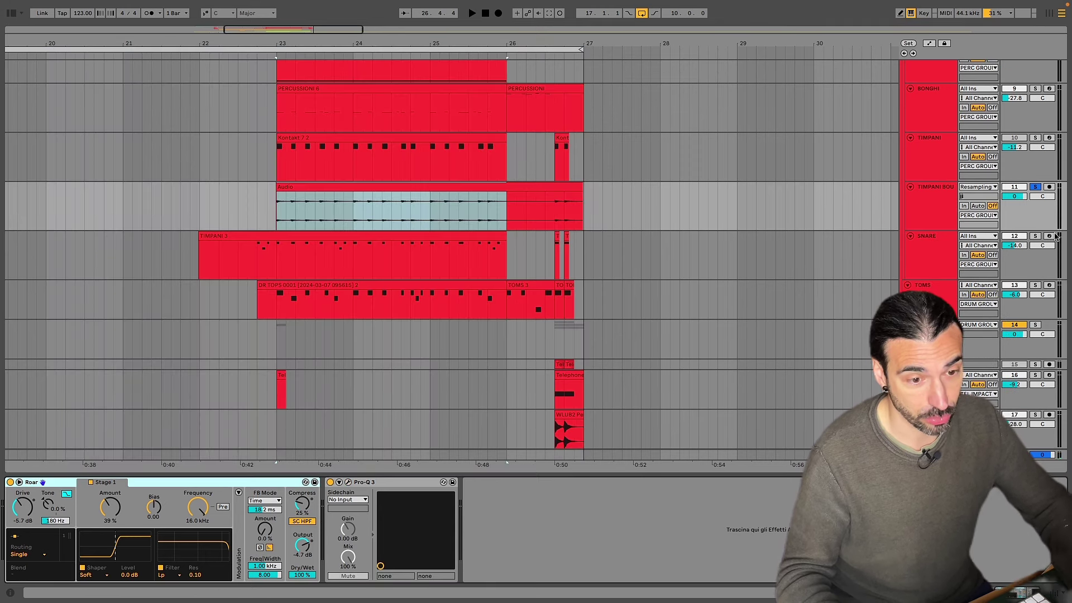
click(1035, 235)
click(915, 261)
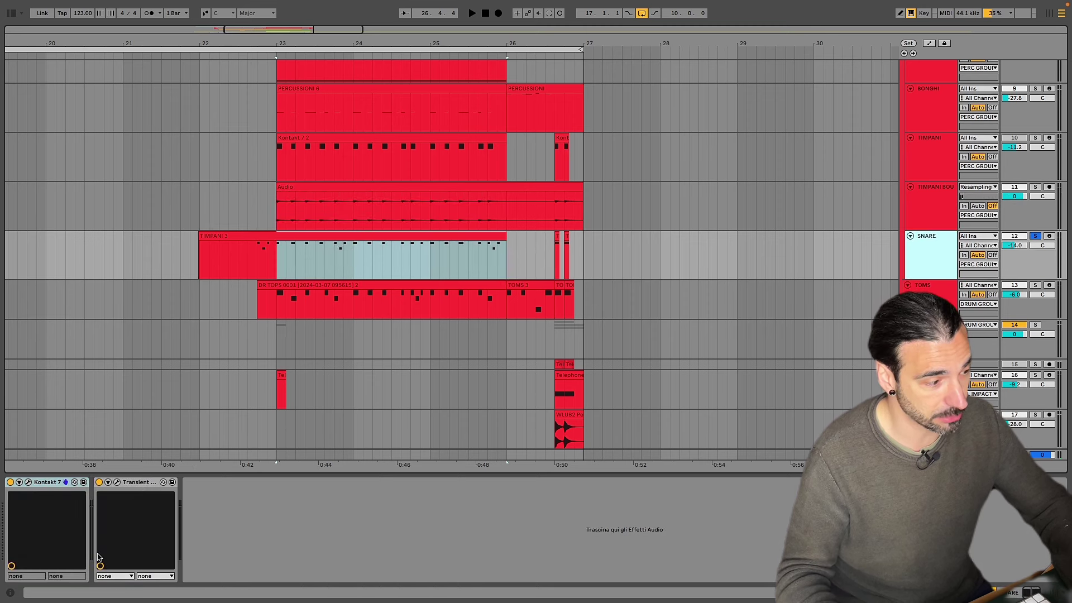
click(316, 268)
key(space)
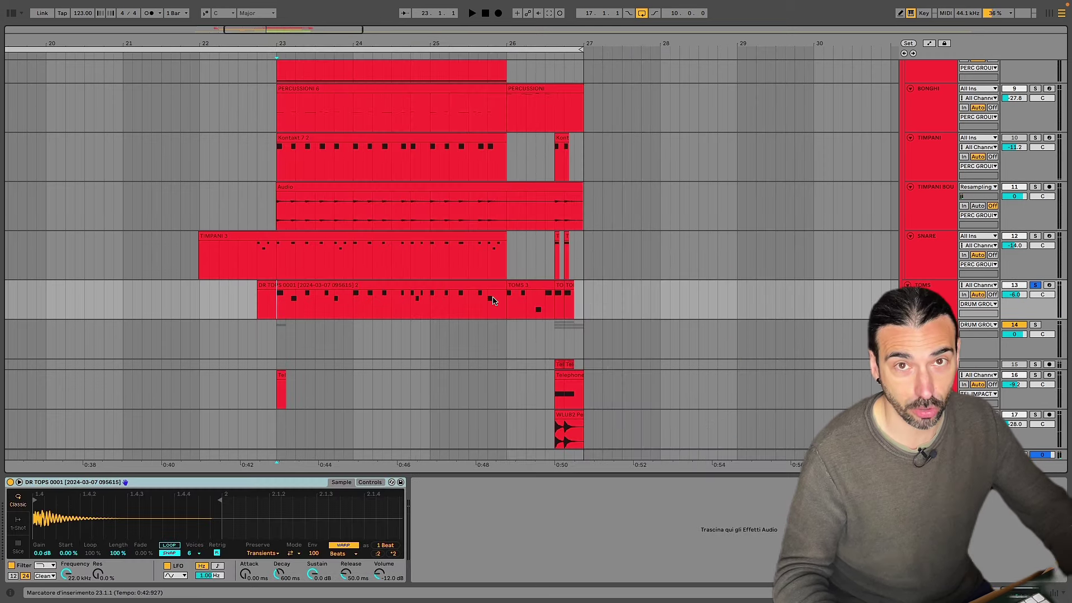
- Select the DR TOPS clip on the TOMS track and play the soloed toms from bar 23
click(492, 300)
scroll(855, 294, down, 1)
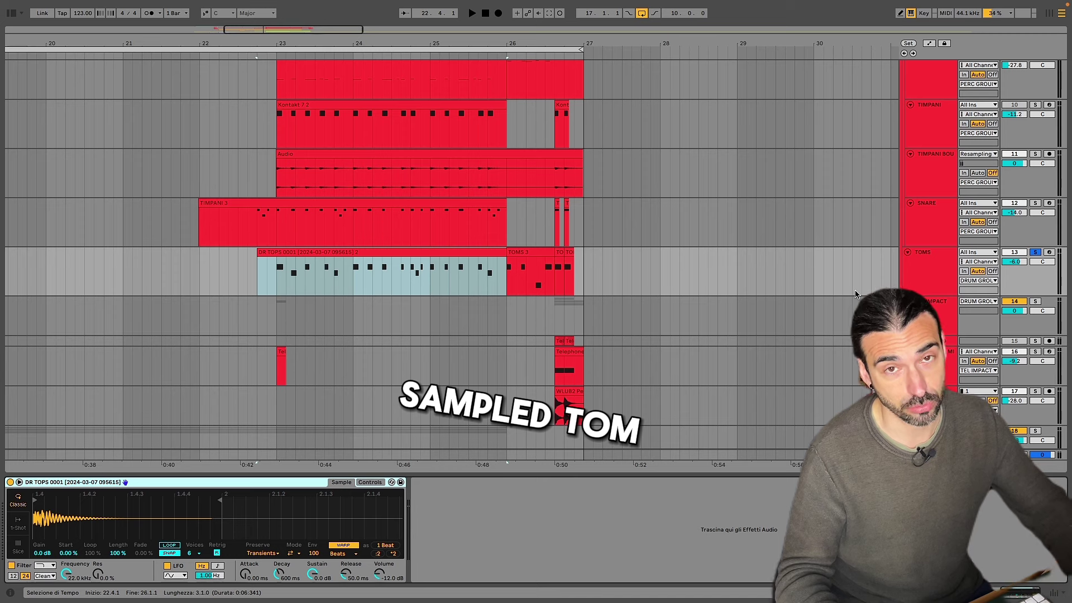
click(274, 283)
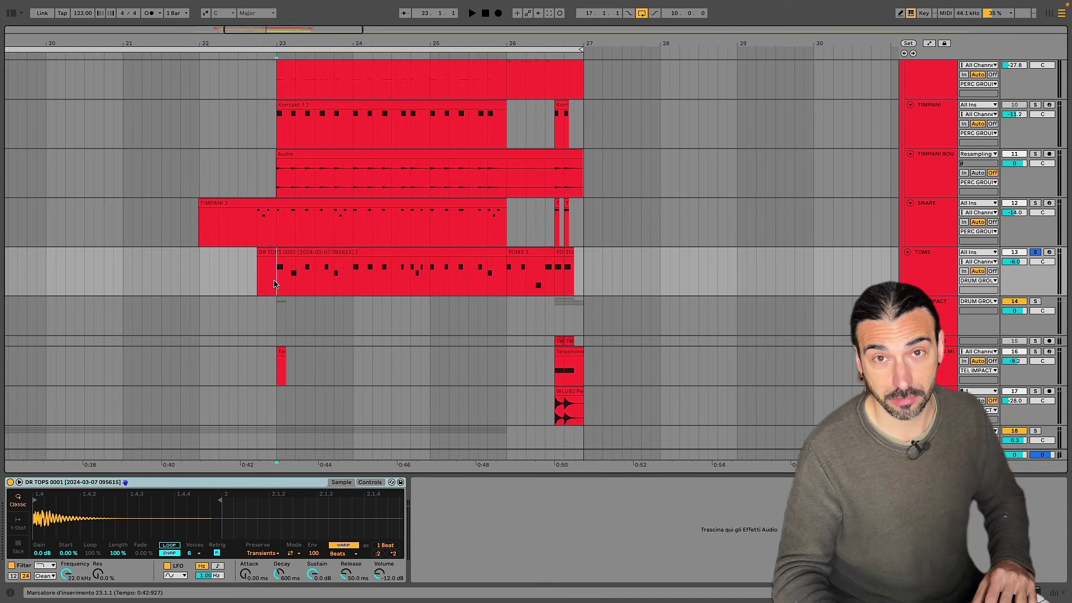
key(space)
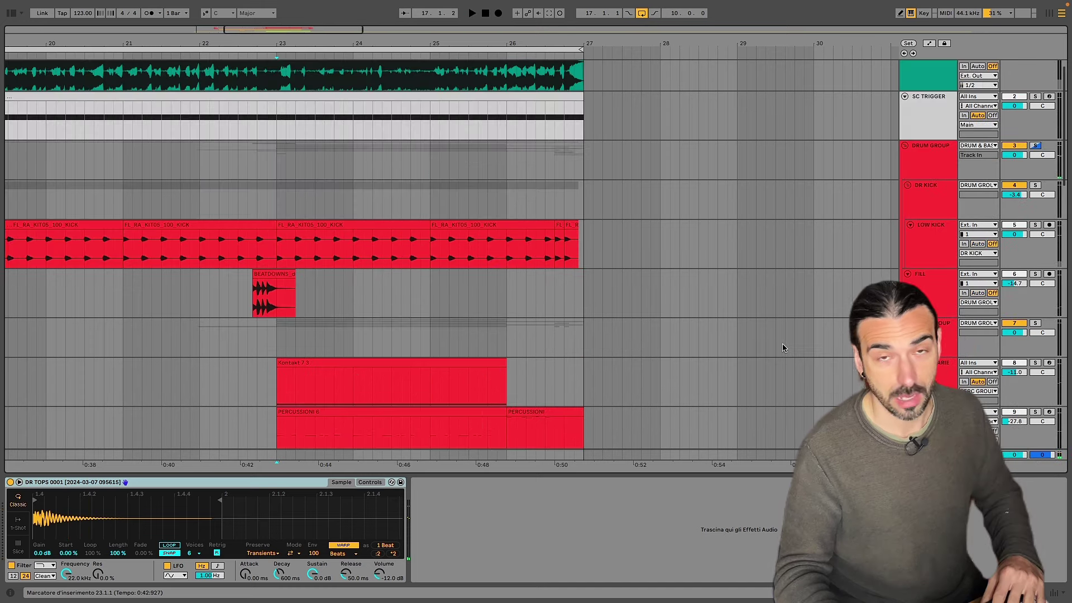
- Listen to the soloed PERC GROUP while reviewing its percussion tracks, and select the group
scroll(784, 352, left, 2)
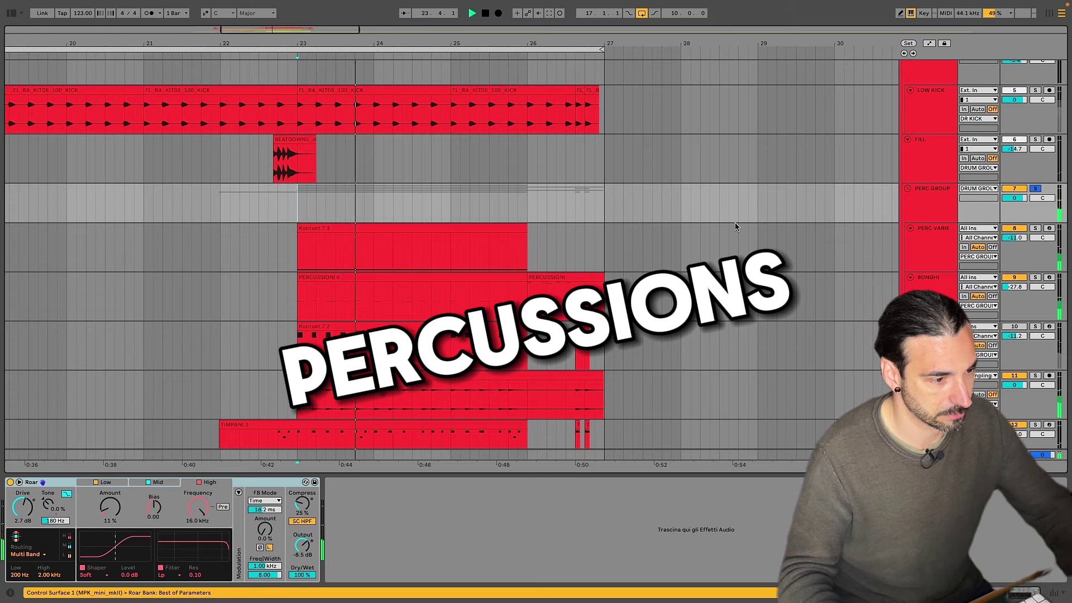
scroll(736, 226, down, 2)
scroll(735, 226, down, 3)
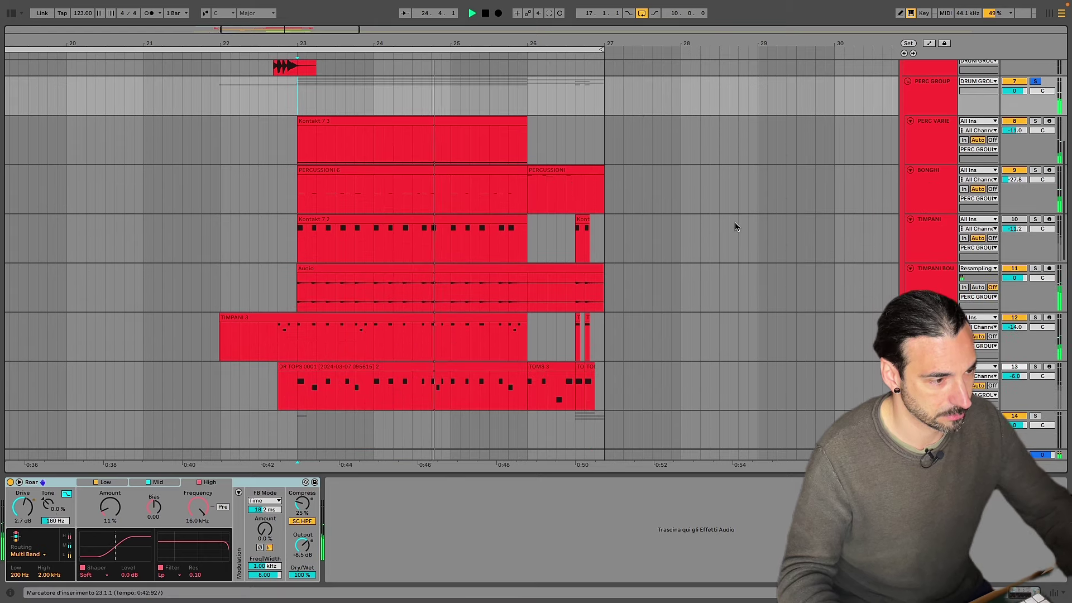
click(924, 95)
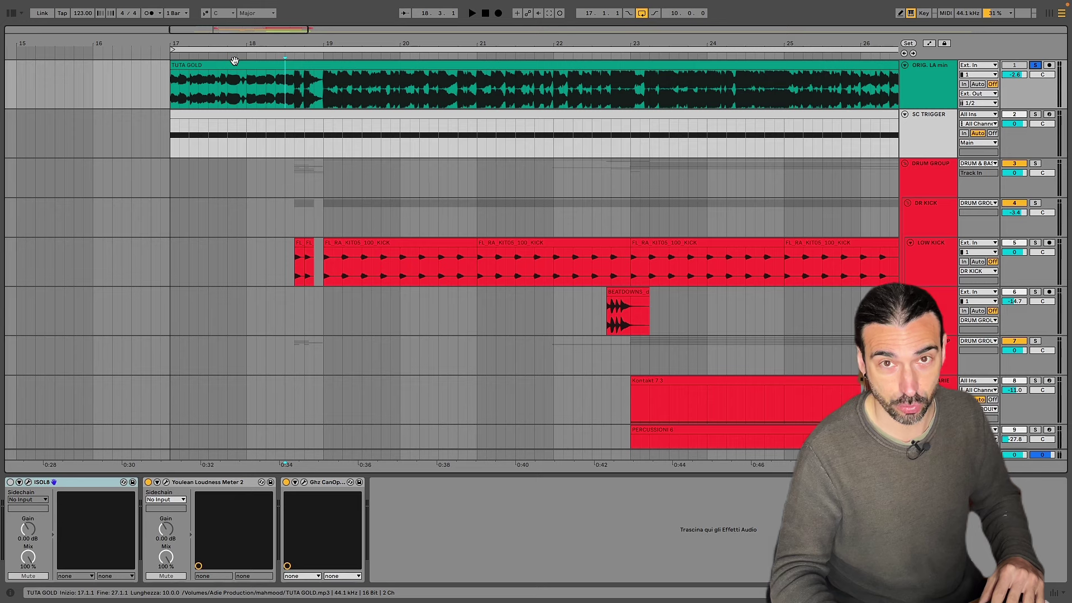
- Play the soloed original track, and review the TEL IMPACT tracks and the device chain on the telephone MIDI track
key(space)
scroll(240, 156, down, 5)
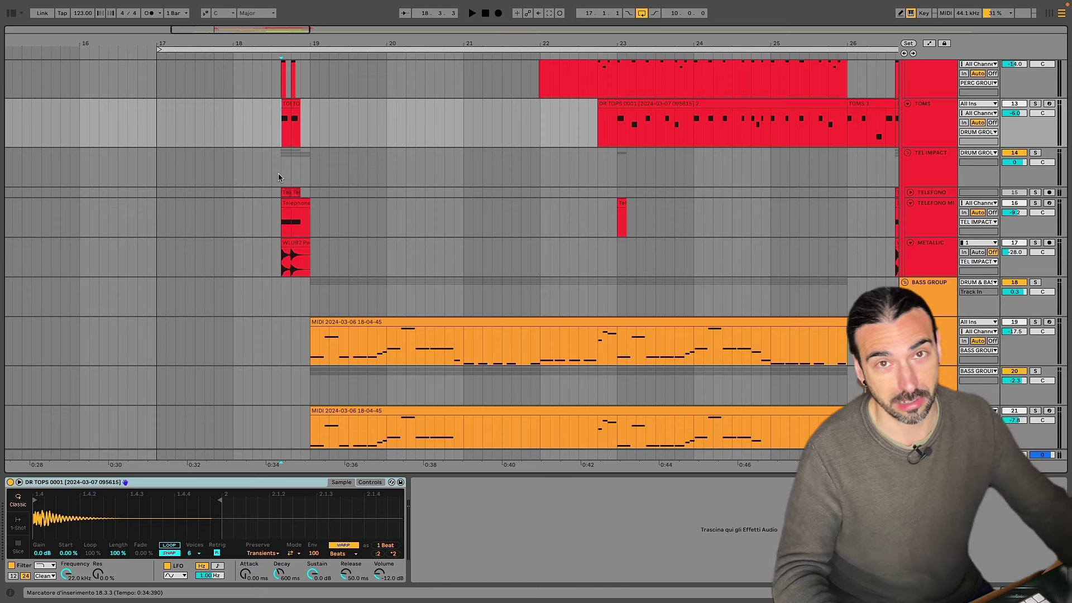
scroll(278, 177, up, 1)
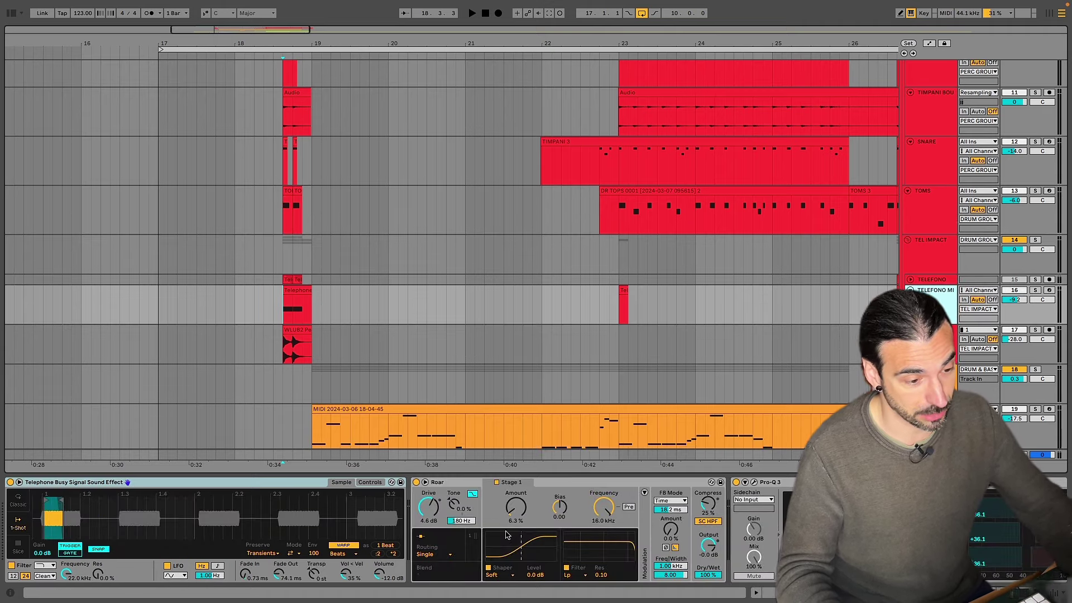
scroll(508, 525, right, 5)
scroll(518, 486, right, 3)
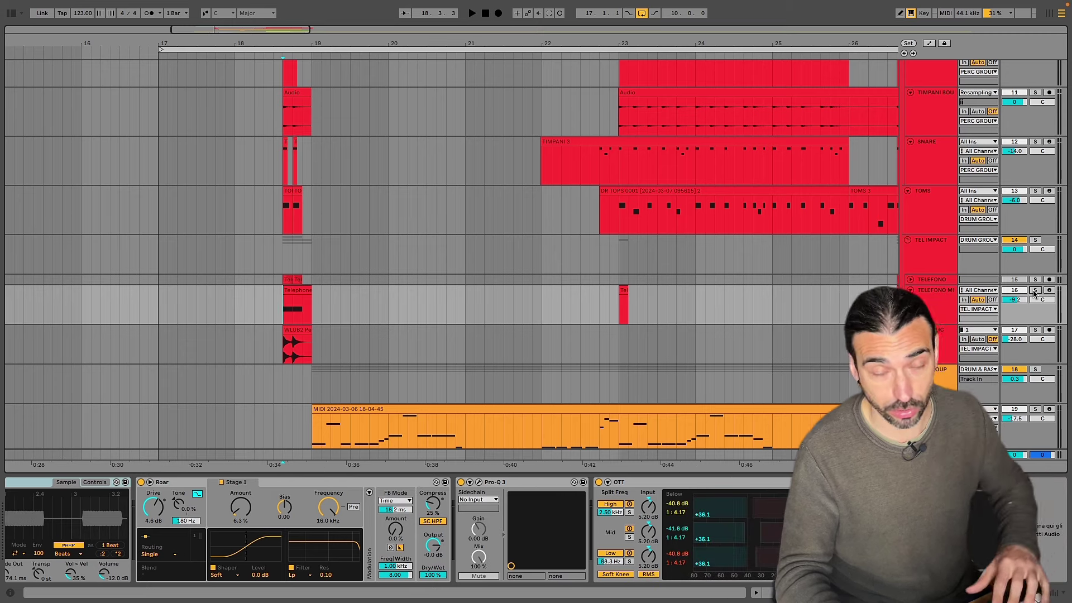
- Turn off the solo on DRUM GROUP and place the insert marker just before the first kick clips
scroll(1035, 166, up, 10)
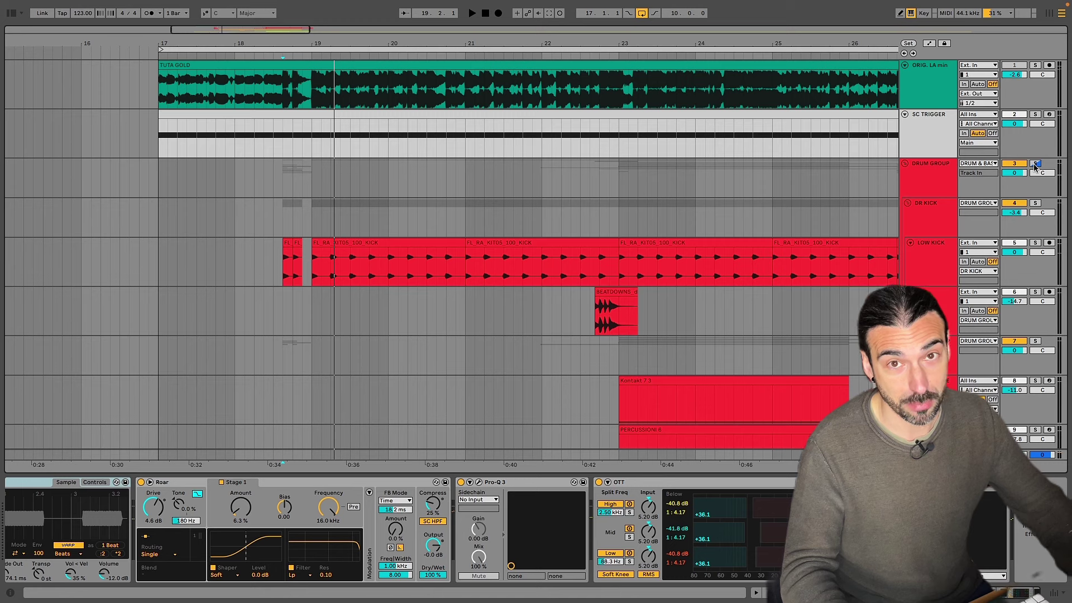
click(1036, 164)
click(268, 209)
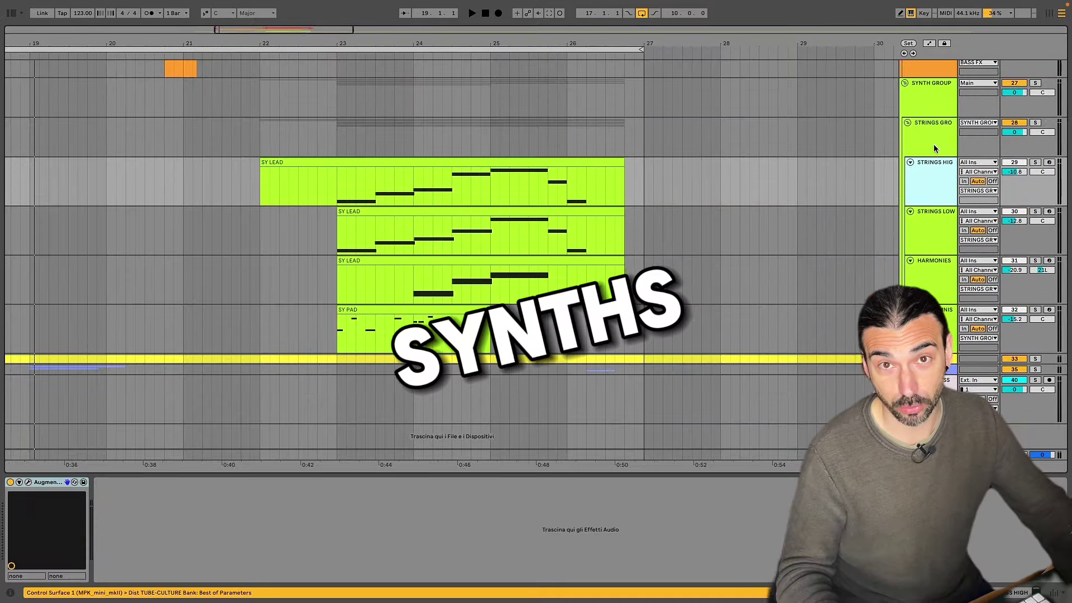
- Review the Augmented Strings Advanced view and SY LEAD notes on STRINGS HIGH, and play the soloed STRINGS LOW from bar 23
double_click(938, 188)
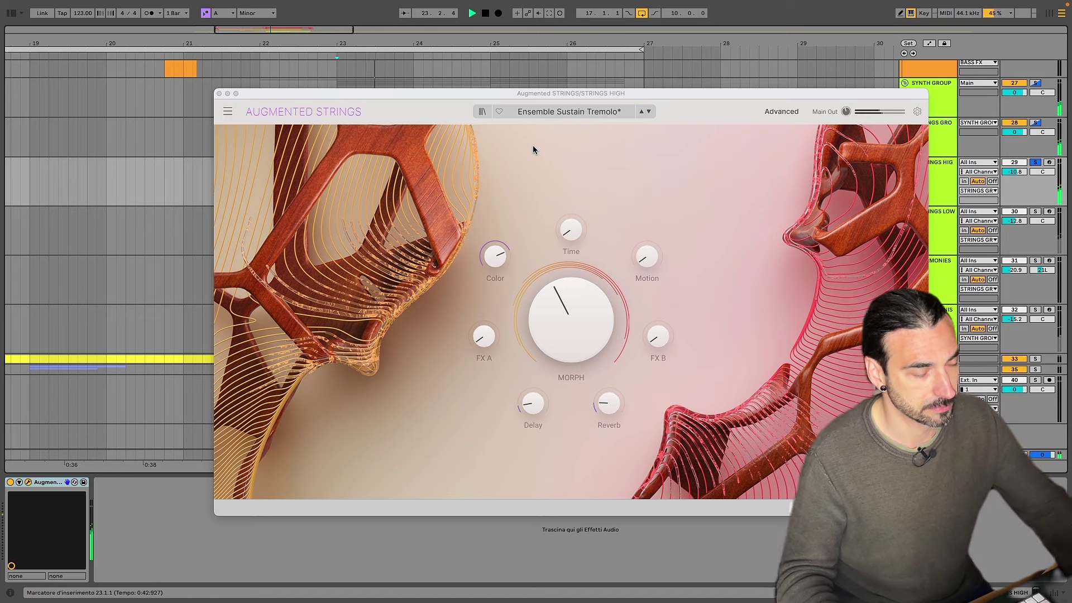
click(784, 112)
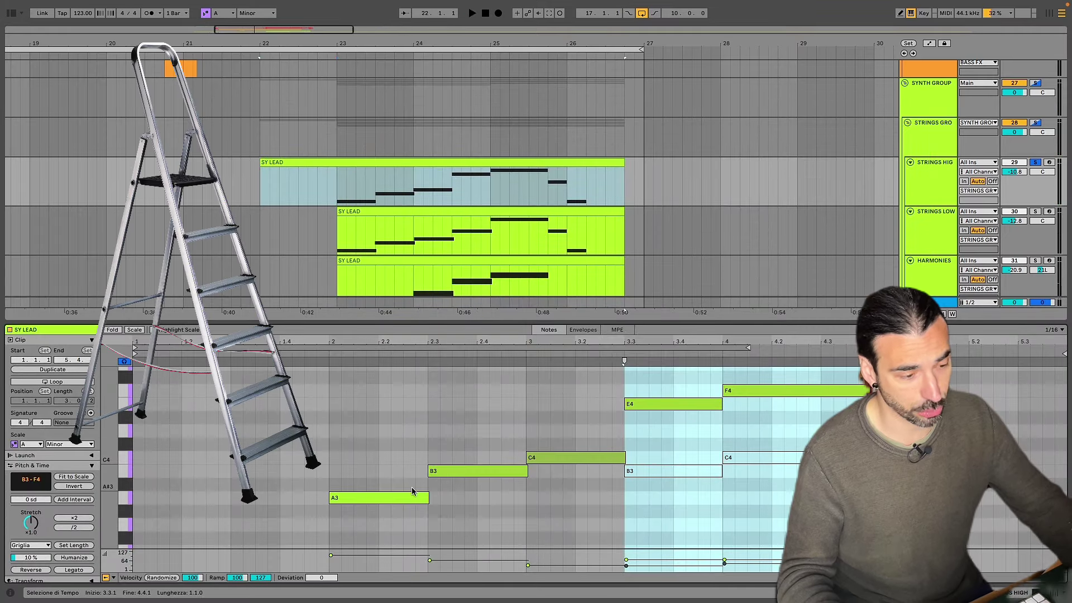
click(412, 497)
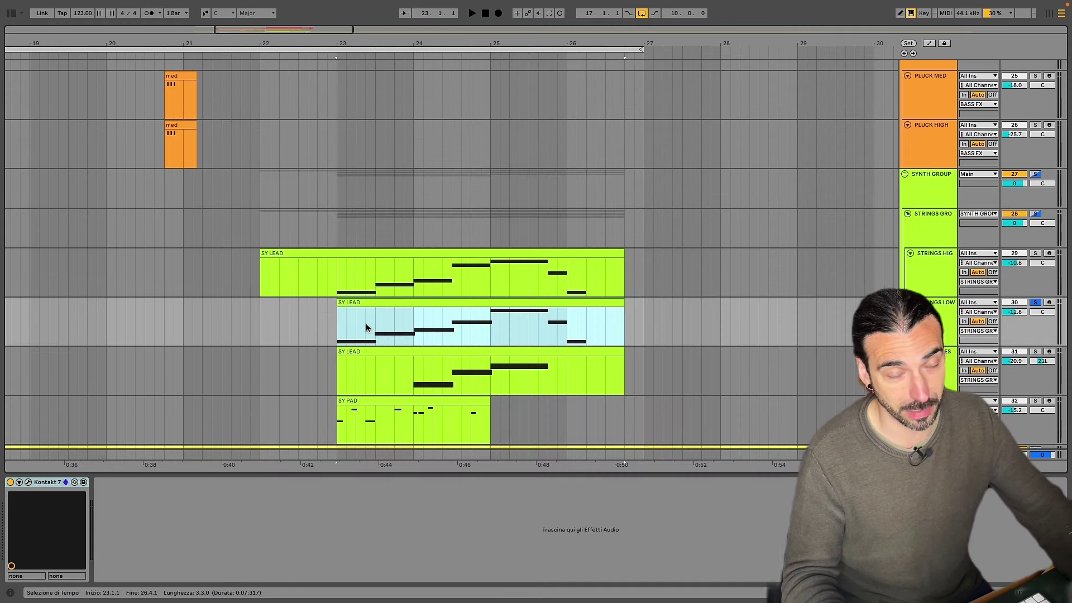
key(space)
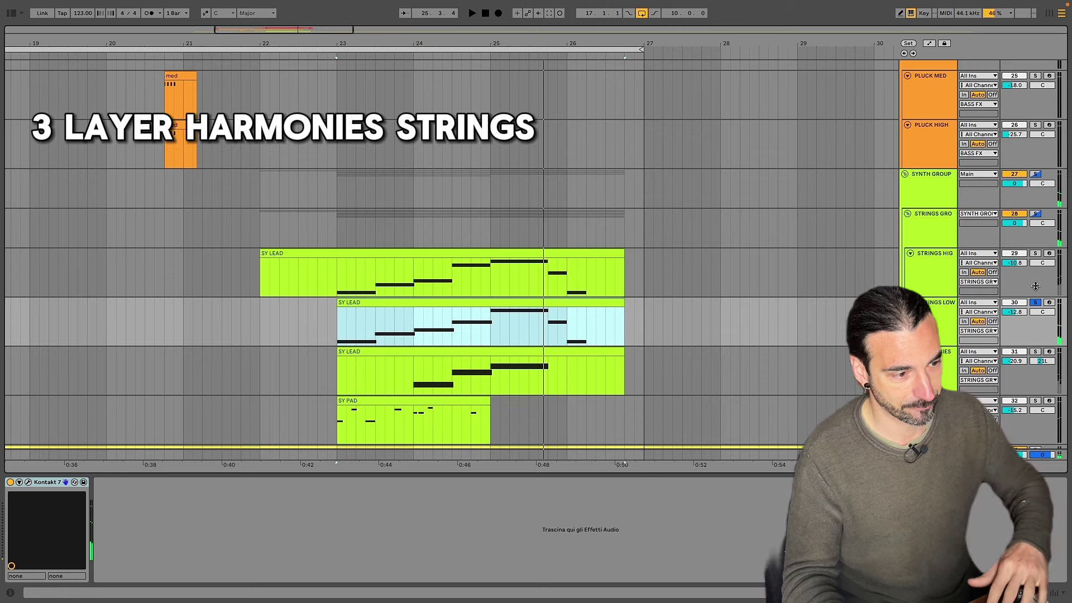
- Check the Nexus preset on the HARMONIES track and play its soloed SY LEAD clip from bar 23
click(482, 350)
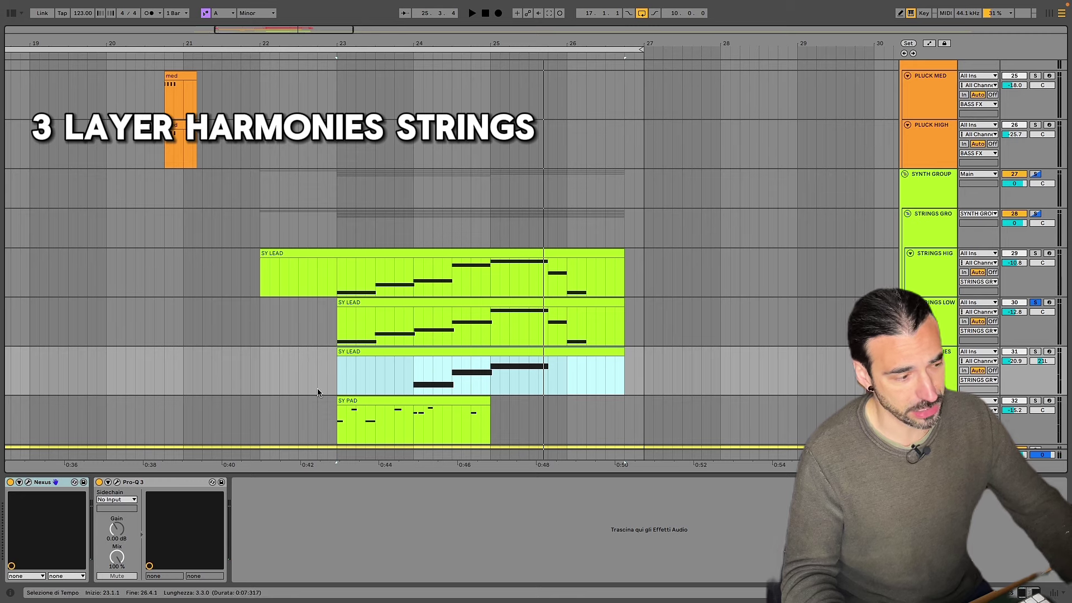
click(29, 481)
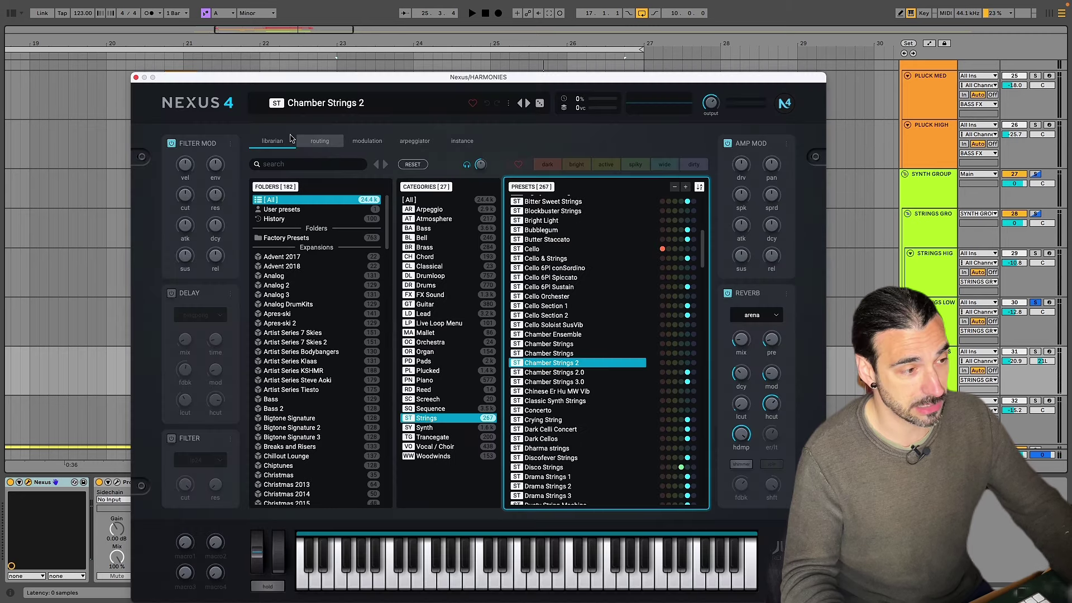
click(135, 78)
key(space)
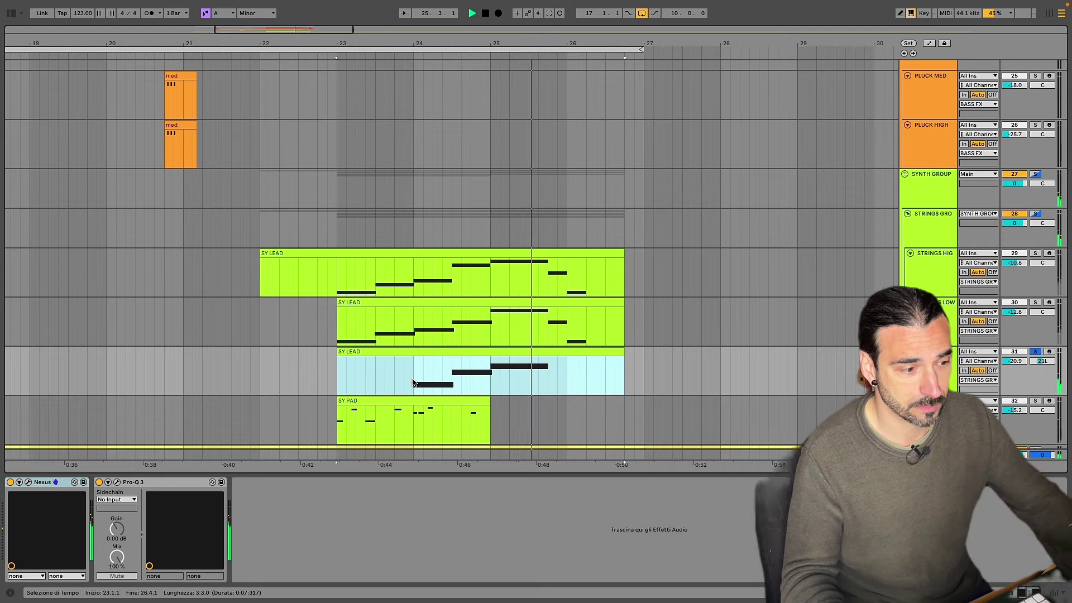
click(395, 385)
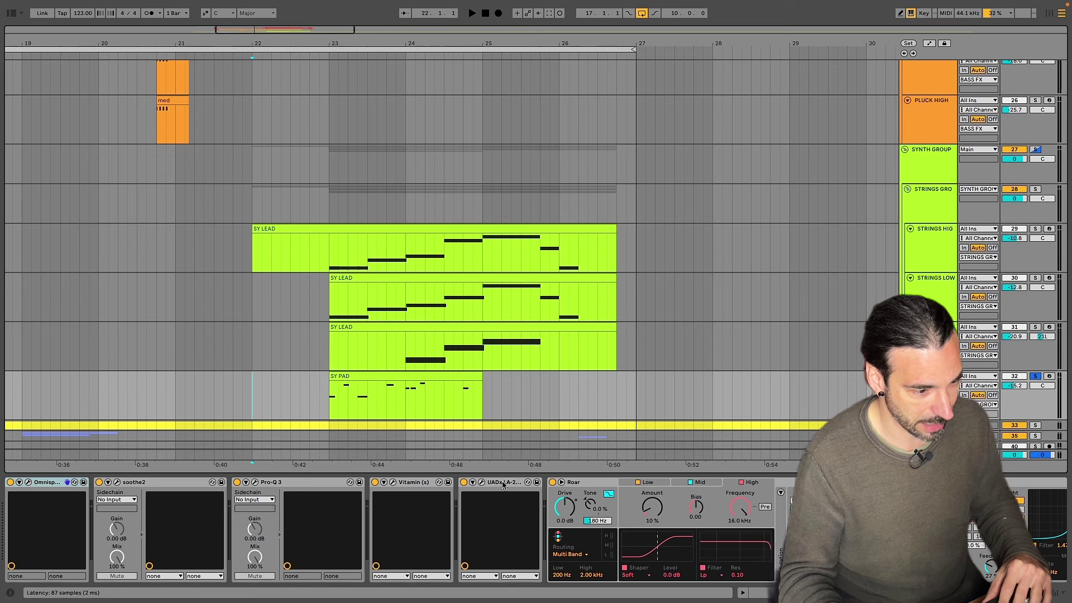
- Review the PLUCK OMNISPHERE track's effect chain and play the soloed pluck from bar 23 with its Omnisphere patch shown
scroll(503, 485, right, 5)
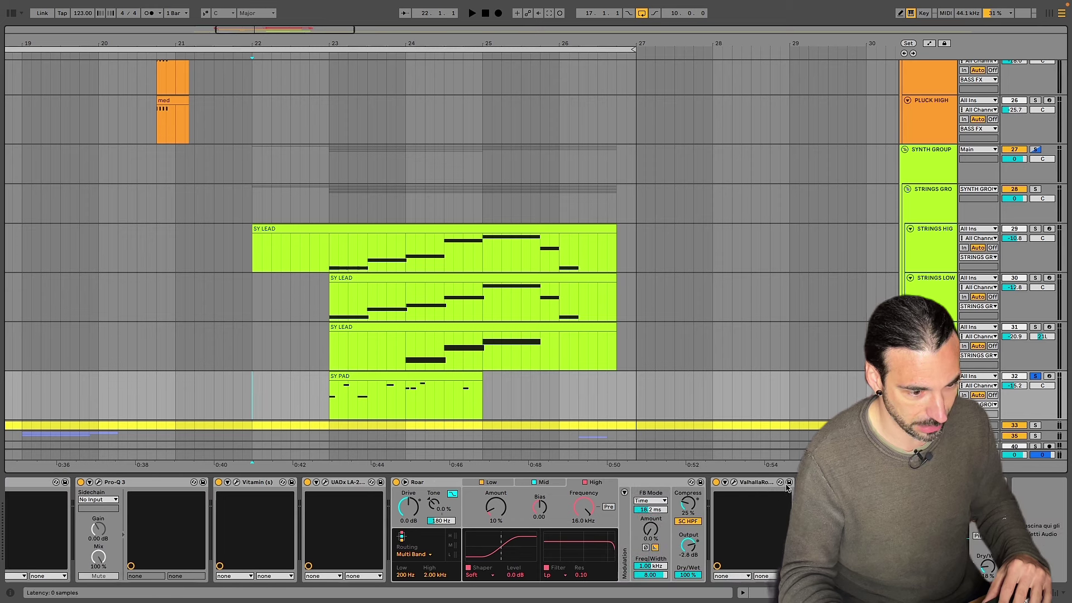
scroll(708, 486, left, 5)
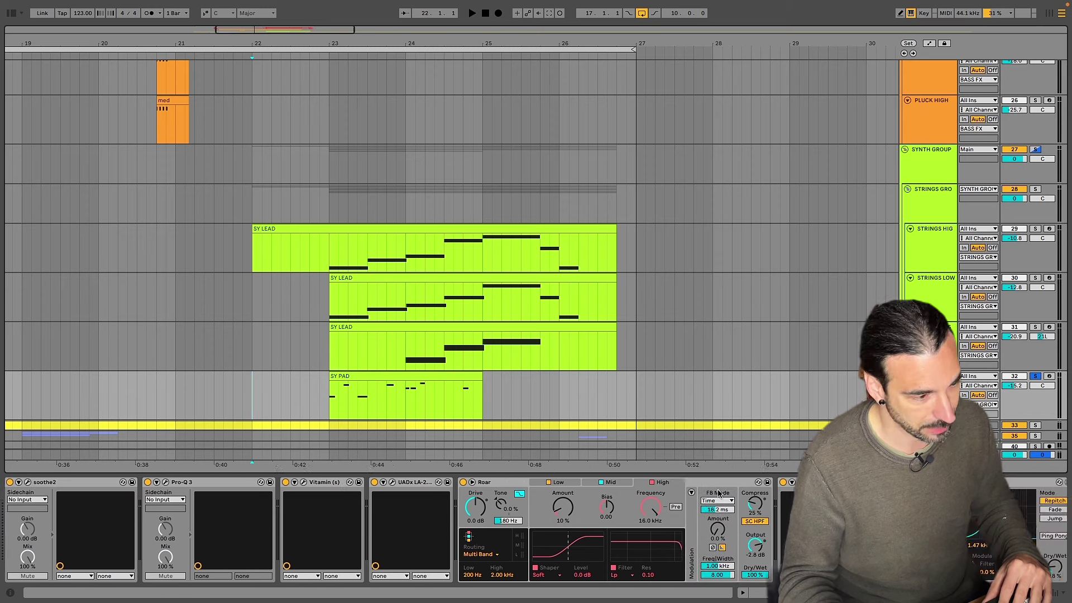
click(328, 402)
key(space)
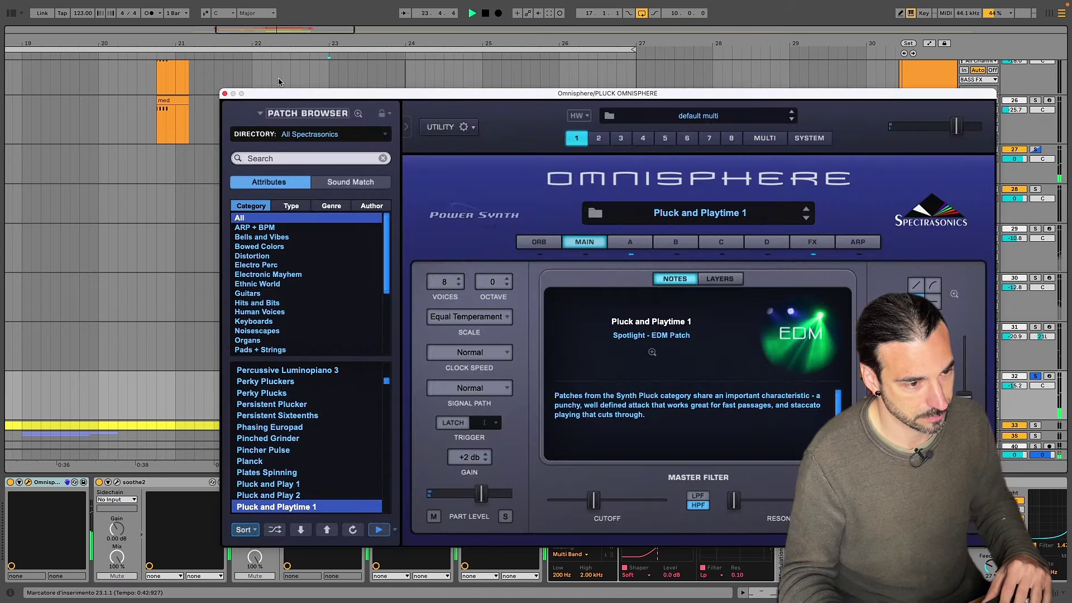
key(space)
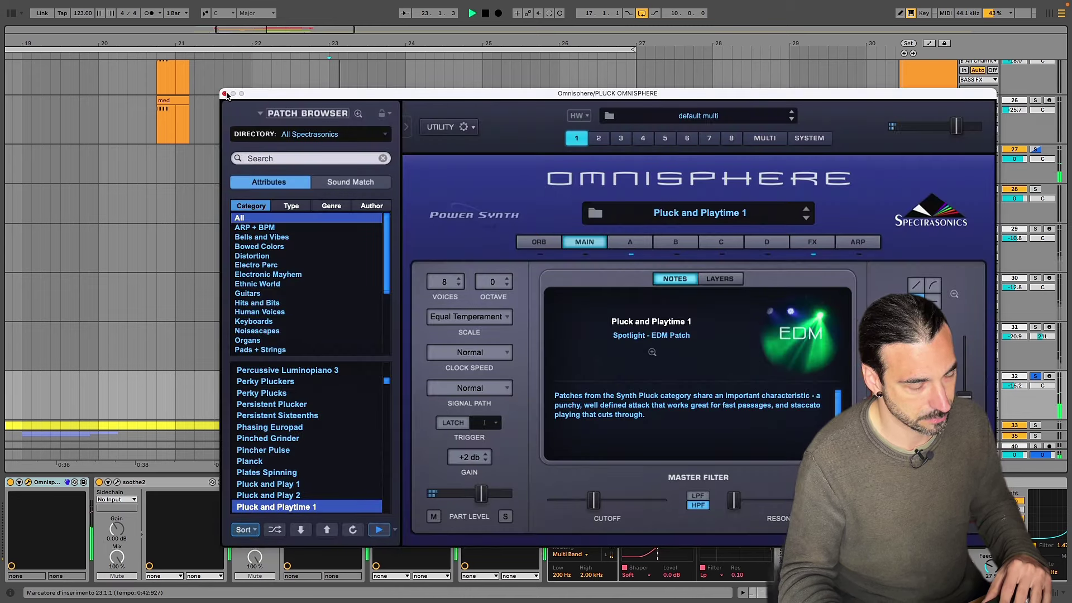
- Close the Omnisphere window and play the SYNTH GROUP from bar 23
click(225, 94)
click(328, 177)
key(space)
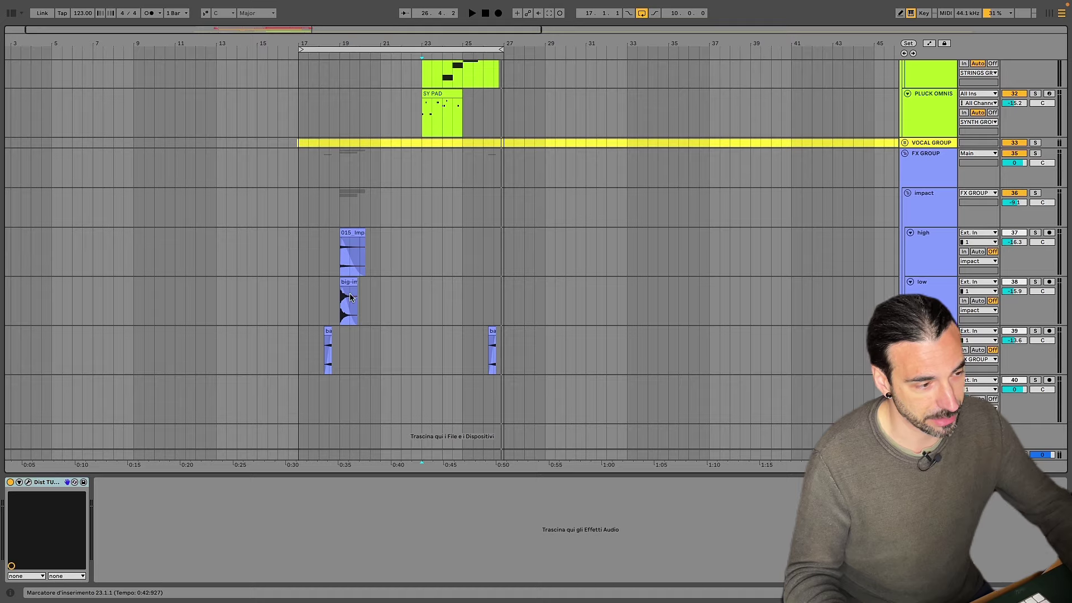
- Zoom in on the drum tracks, solo the track holding the BEATDOWNS clip and play from the clip's start
scroll(502, 275, up, 15)
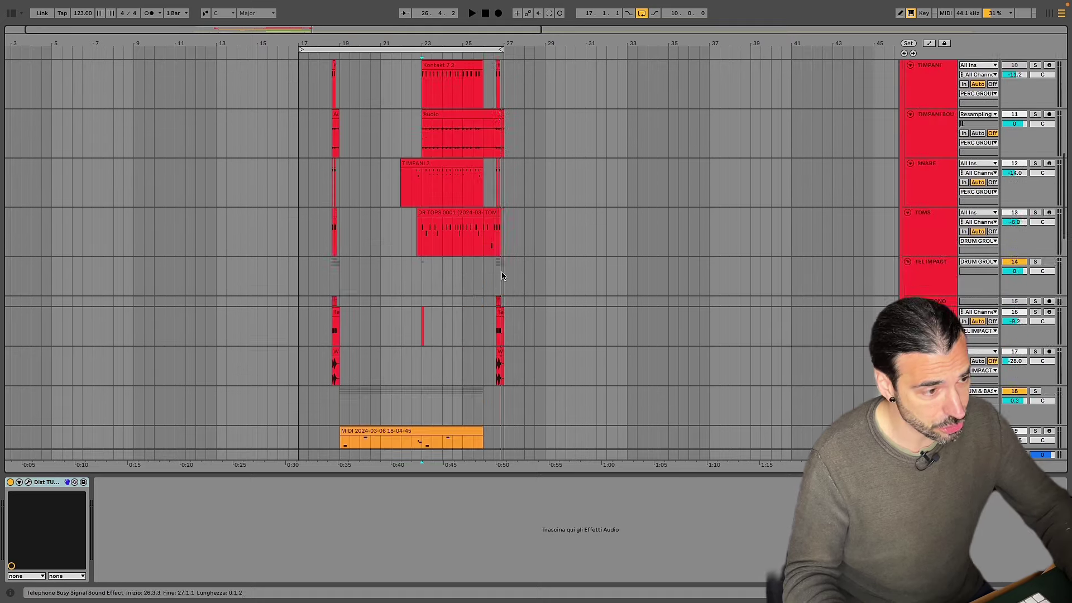
drag(415, 39, 415, 95)
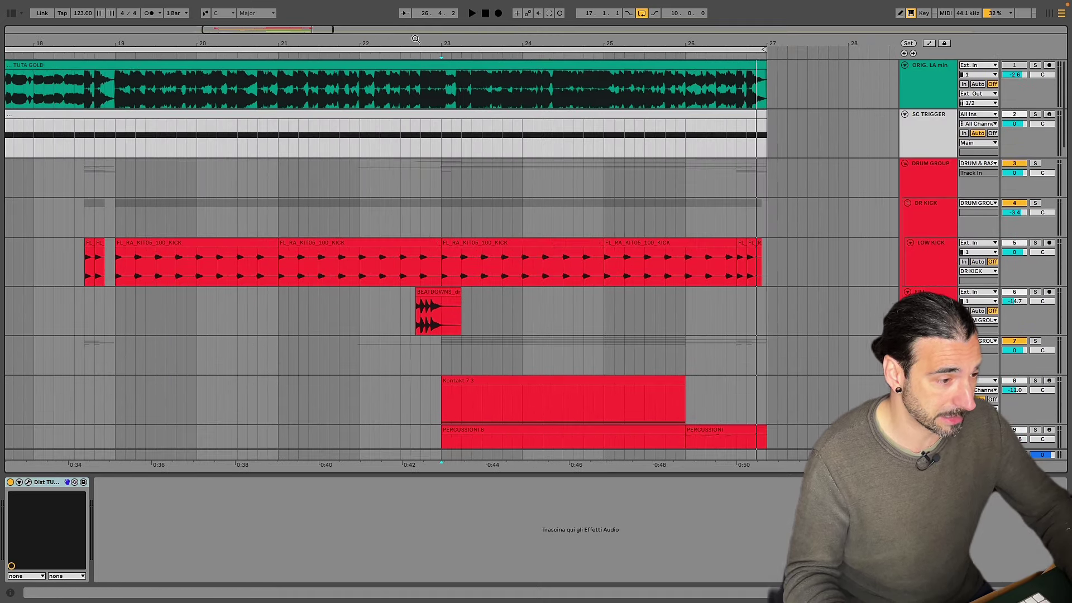
click(415, 311)
click(1036, 292)
key(space)
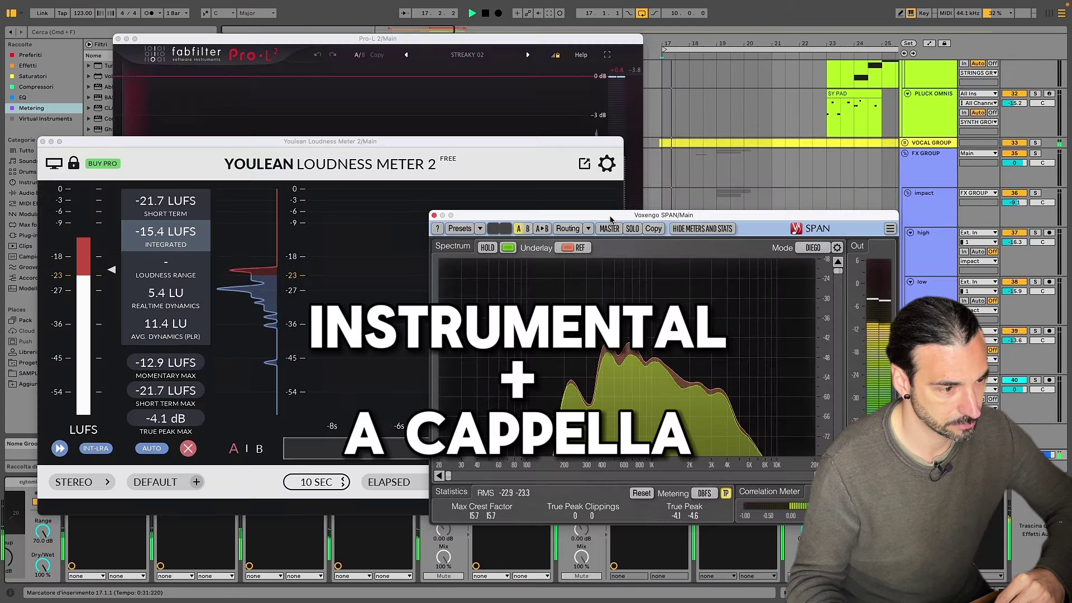
- Move the SPAN window clear of the loudness meter and monitor the instrumental with a cappella while looking through the arrangement
drag(613, 217, 719, 236)
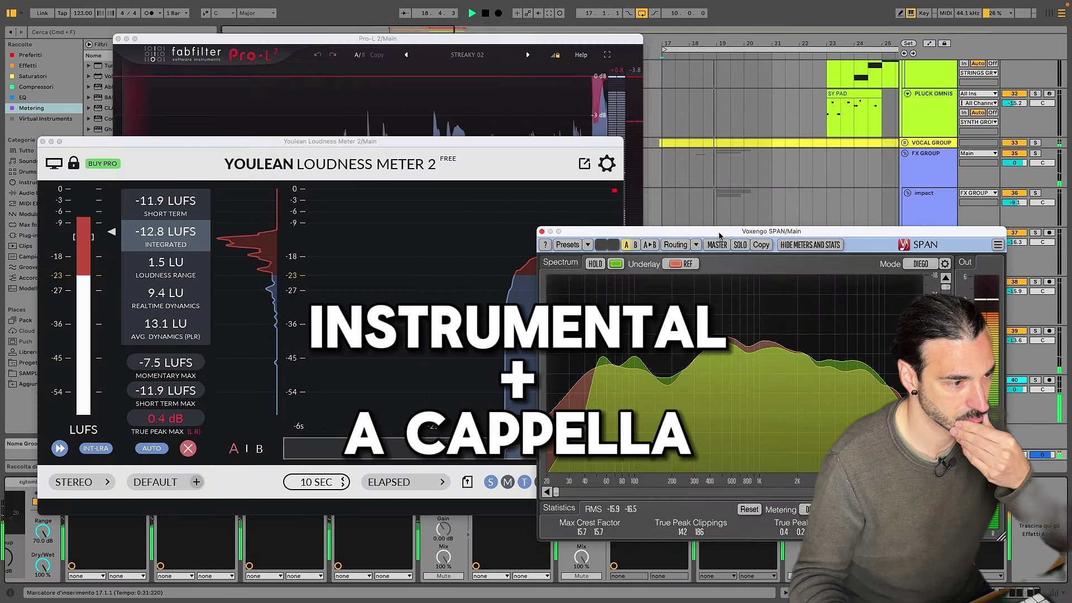
scroll(748, 176, right, 5)
scroll(748, 176, up, 2)
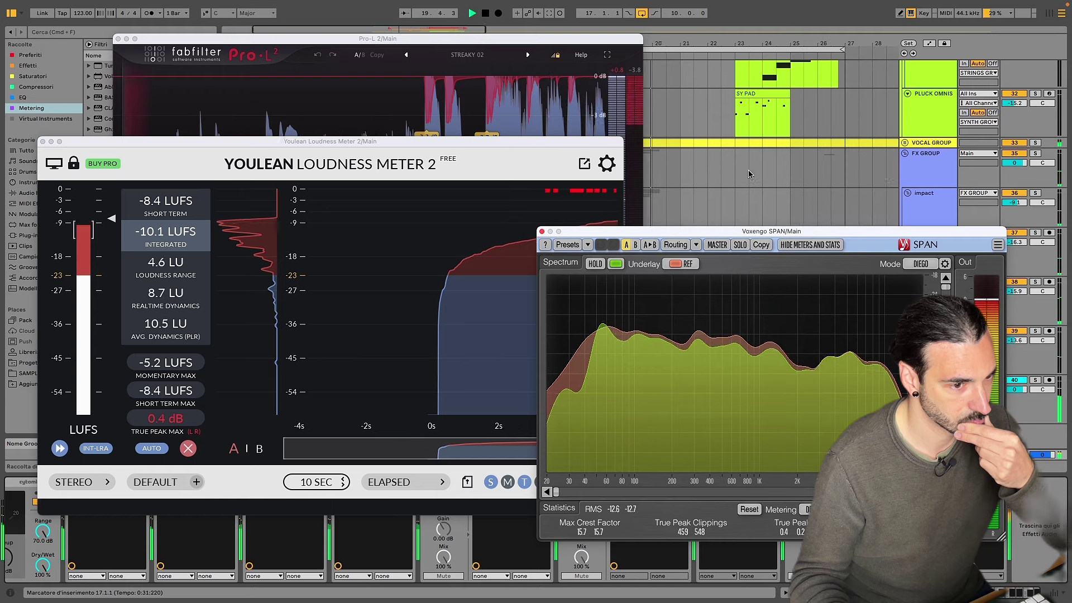
scroll(749, 175, left, 5)
scroll(749, 175, up, 4)
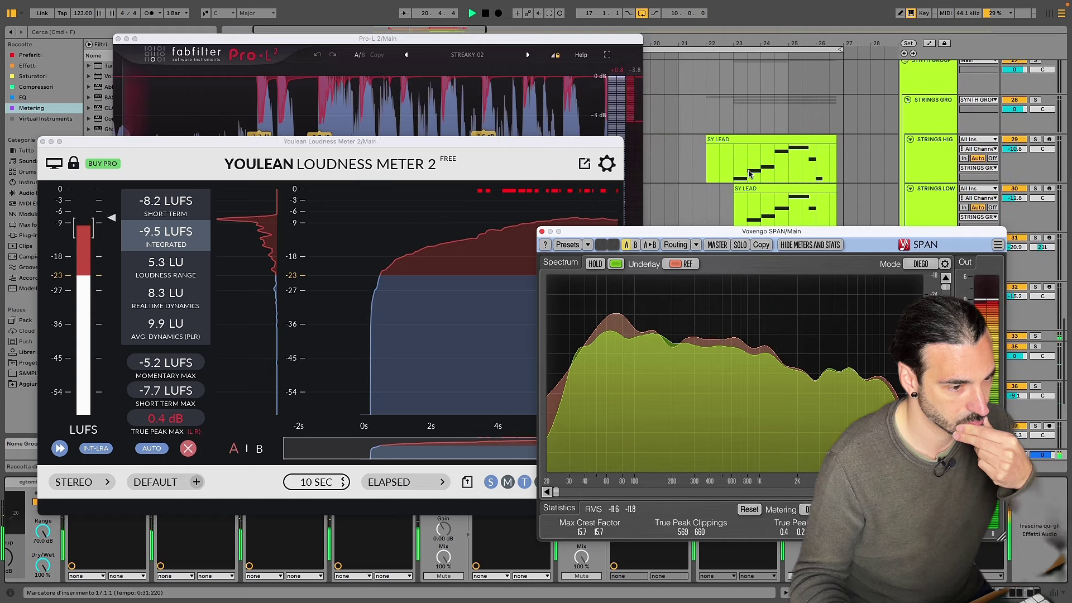